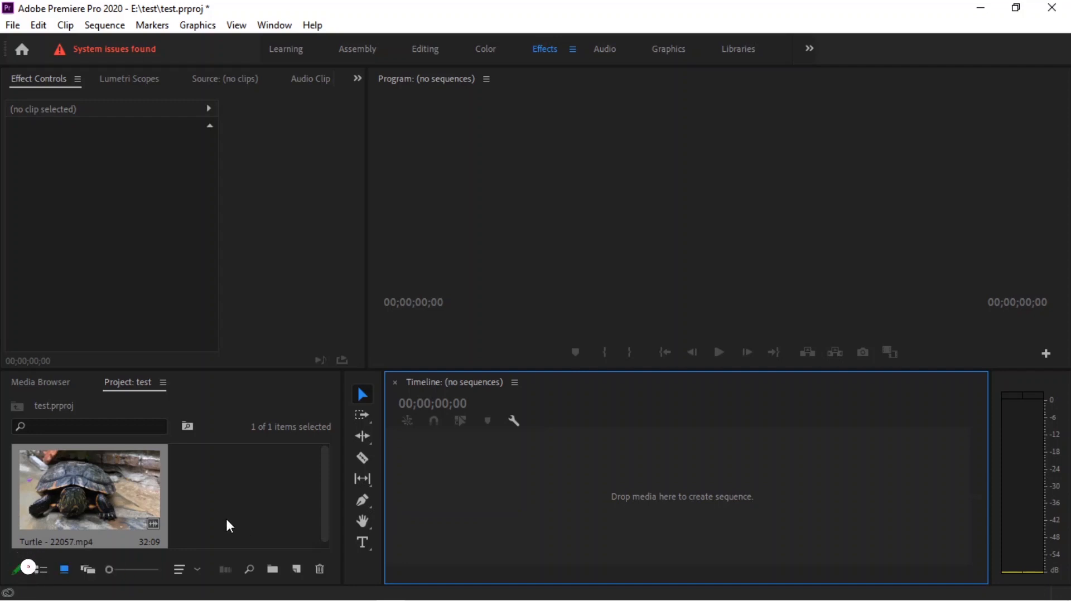
Step: Create a sequence from the Turtle - 22057.mp4 clip by placing it in the empty timeline
click(115, 489)
drag(153, 494, 479, 492)
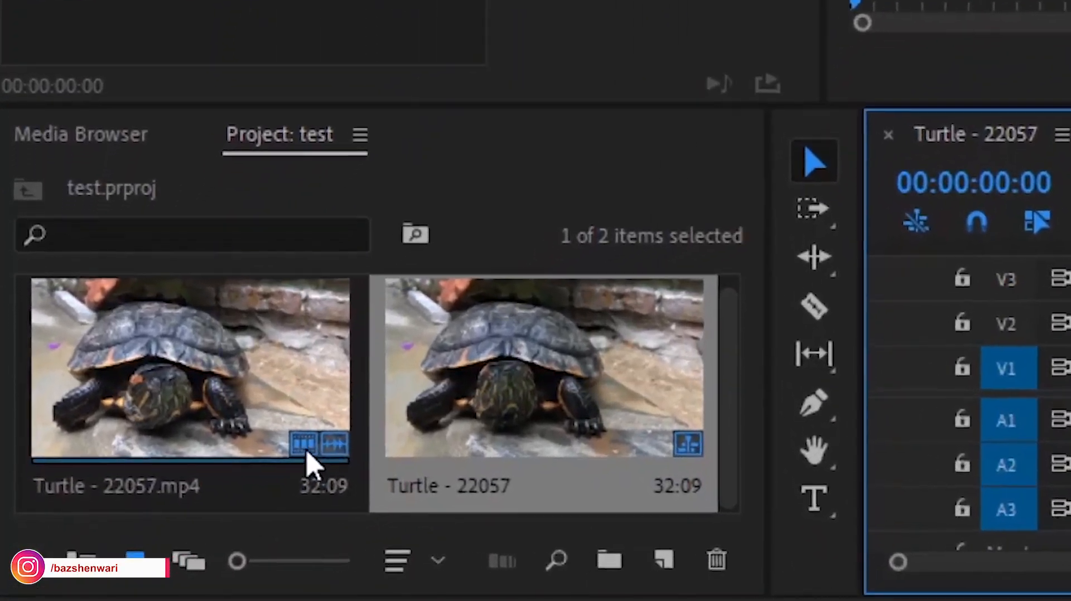
mouse_move(209, 492)
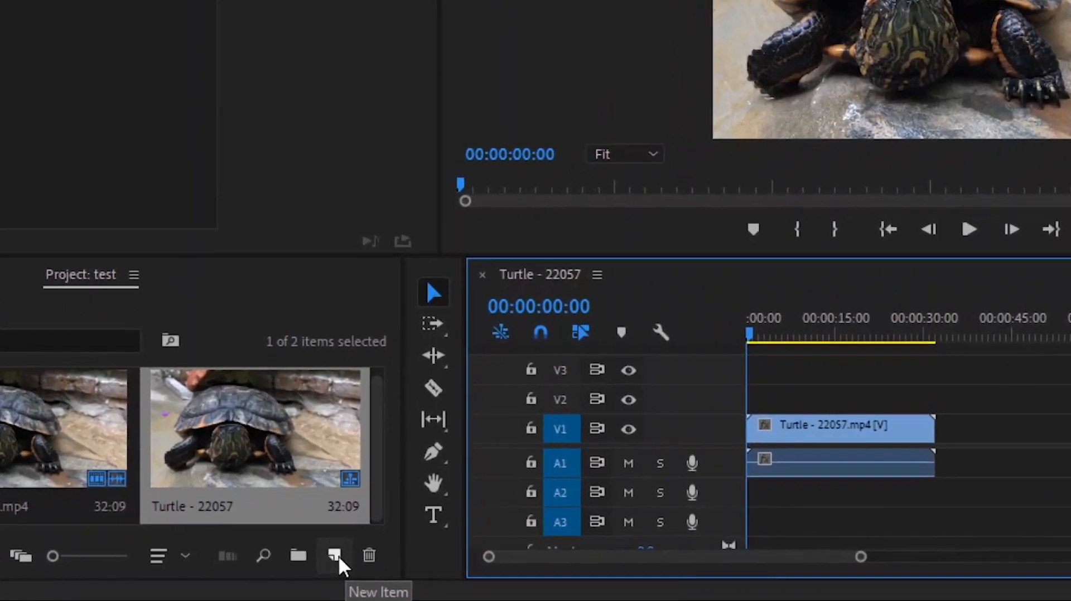
click(296, 569)
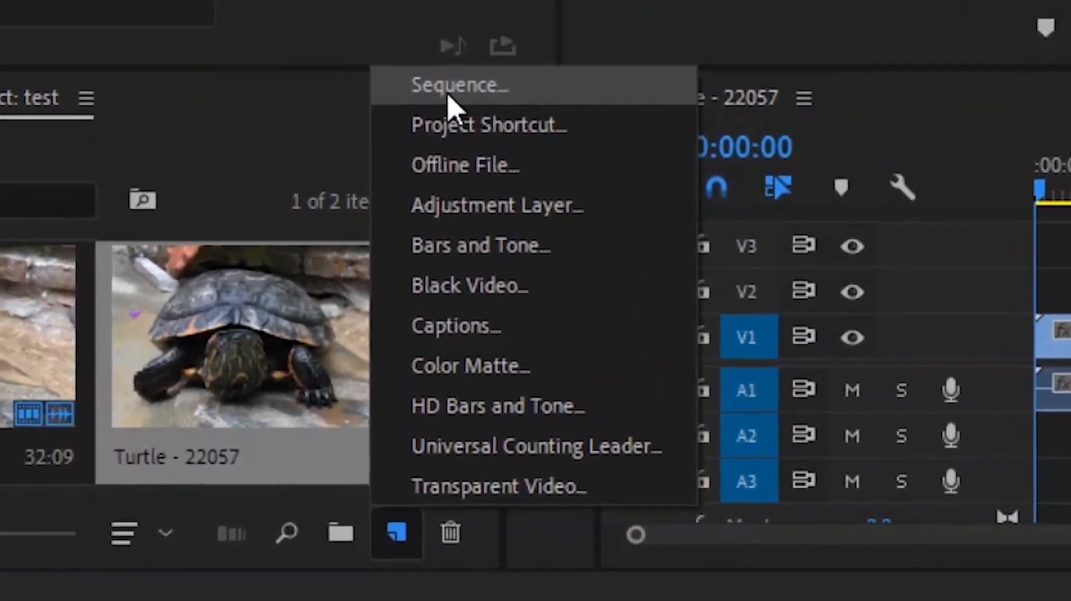
click(391, 221)
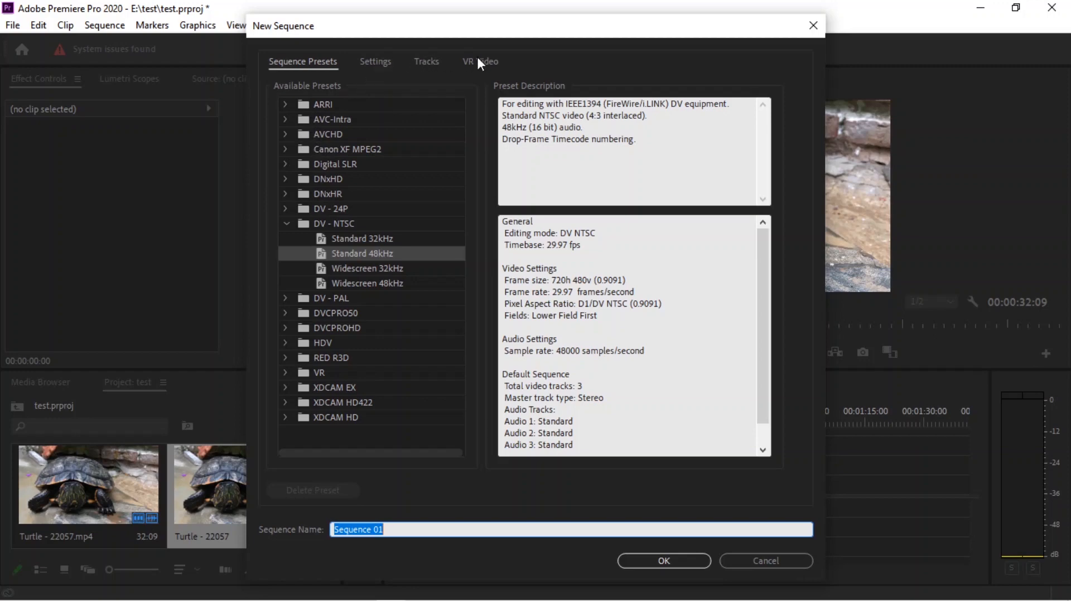
click(377, 61)
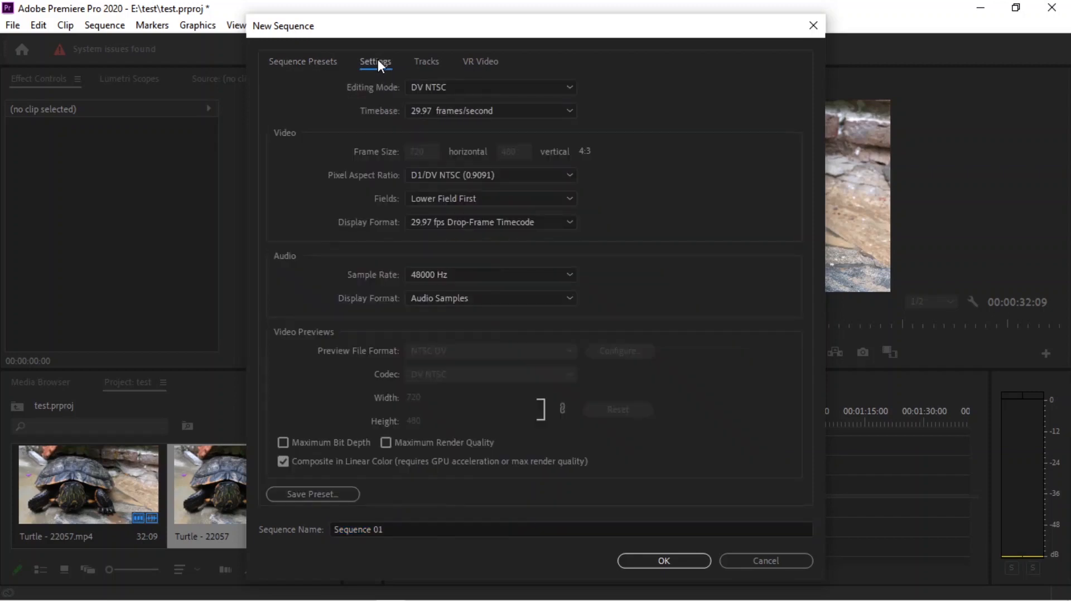
click(460, 88)
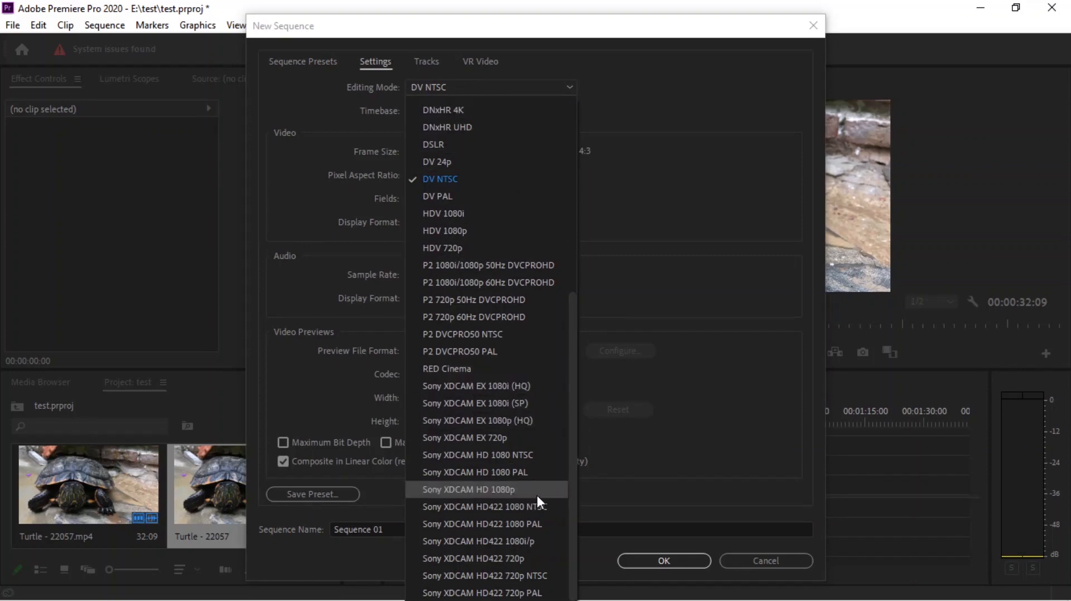
scroll(541, 390, up, 6)
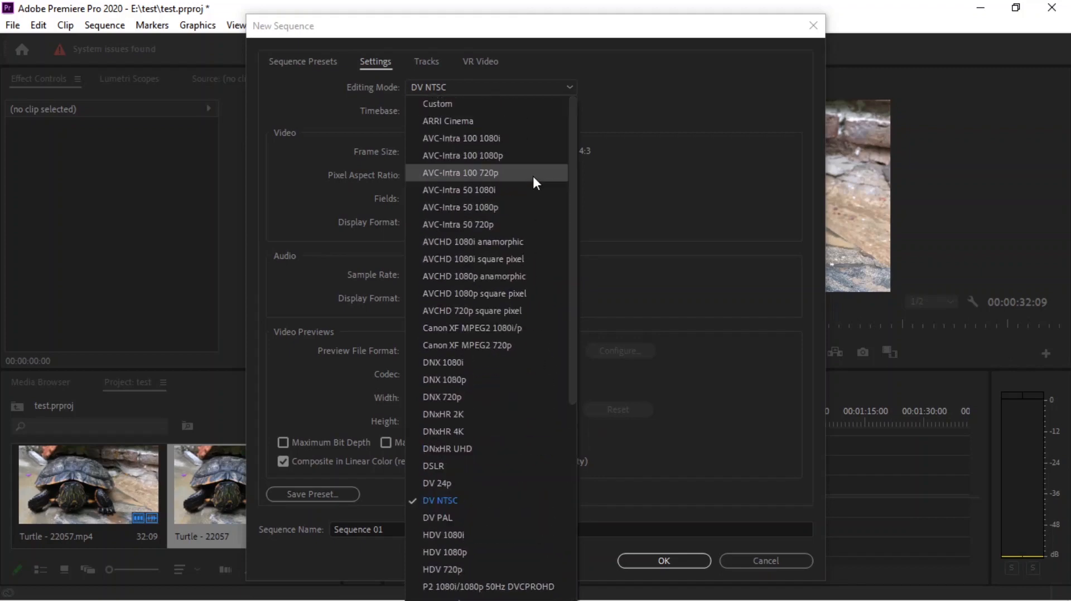
click(509, 107)
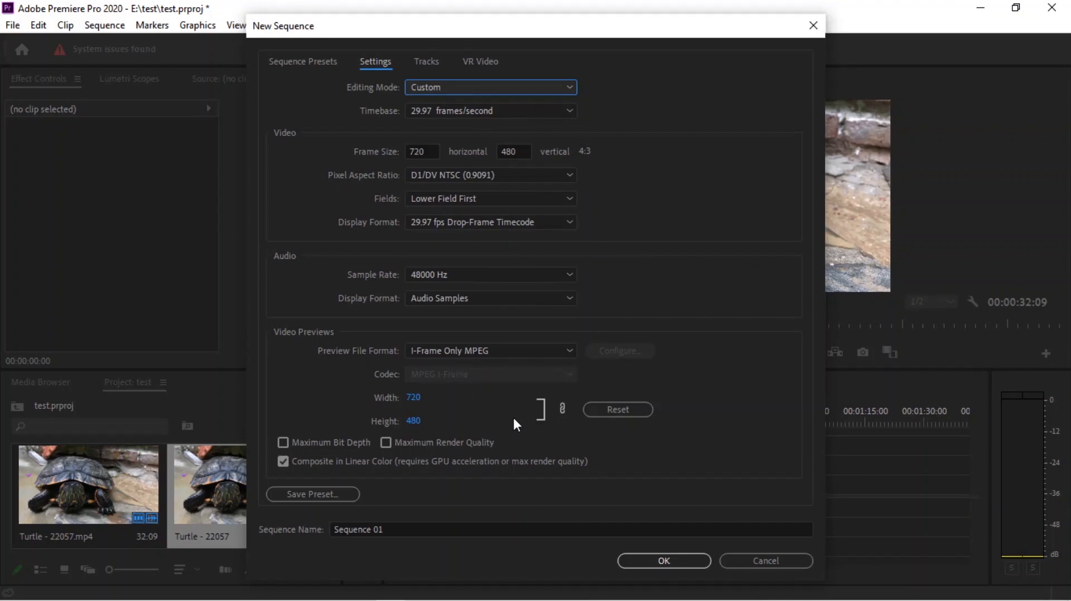
click(750, 561)
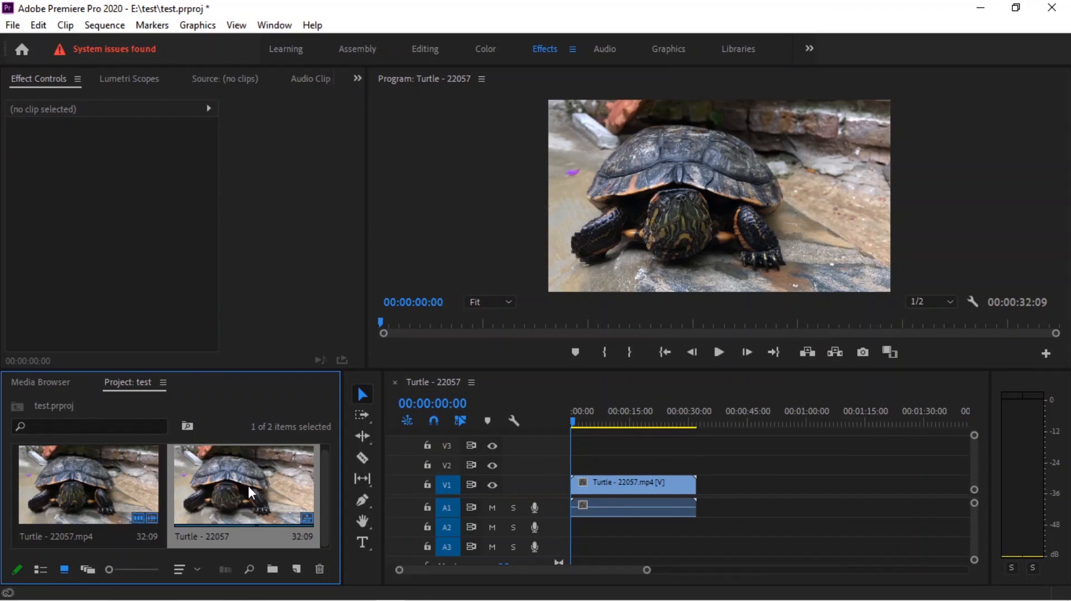
Step: Start a new sequence and set its editing mode to Custom
click(289, 571)
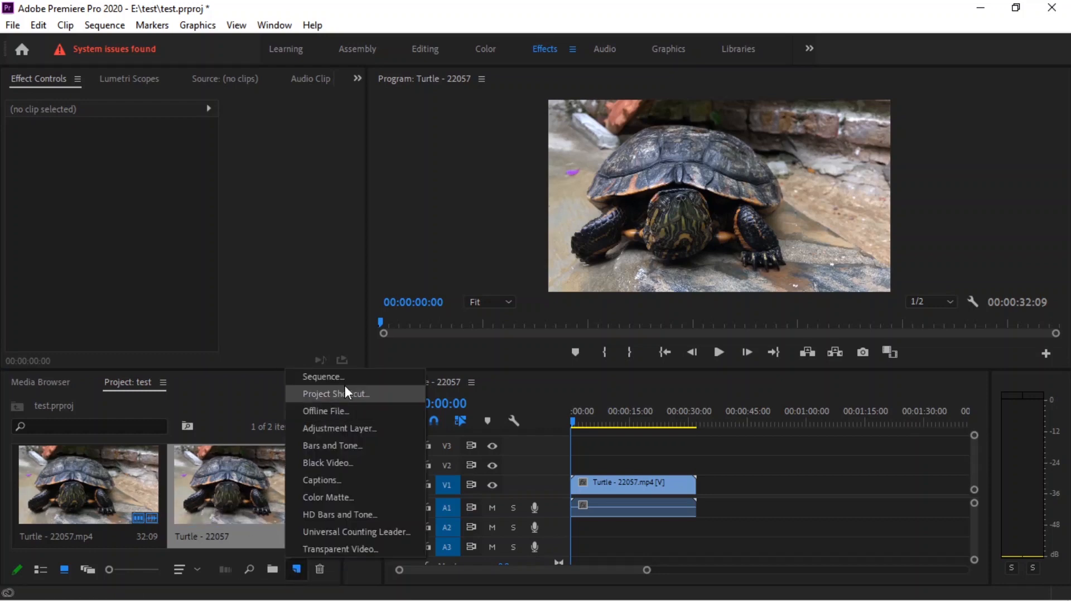
click(343, 390)
click(375, 62)
click(491, 87)
scroll(509, 195, up, 5)
click(515, 104)
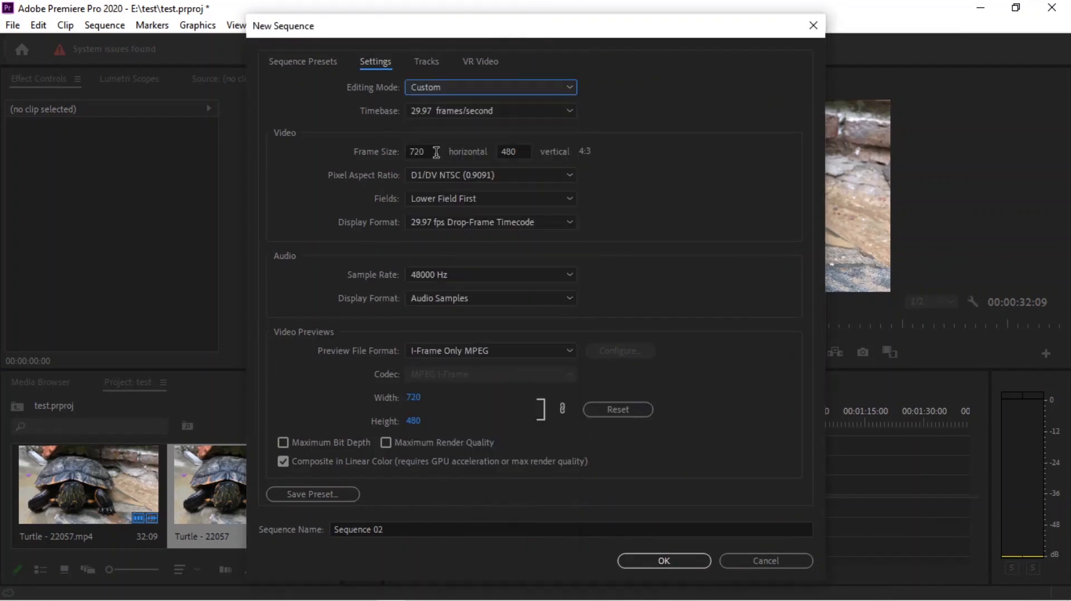
Step: Set the frame size to 1980 horizontal by 1080 vertical and create Sequence 02
click(422, 151)
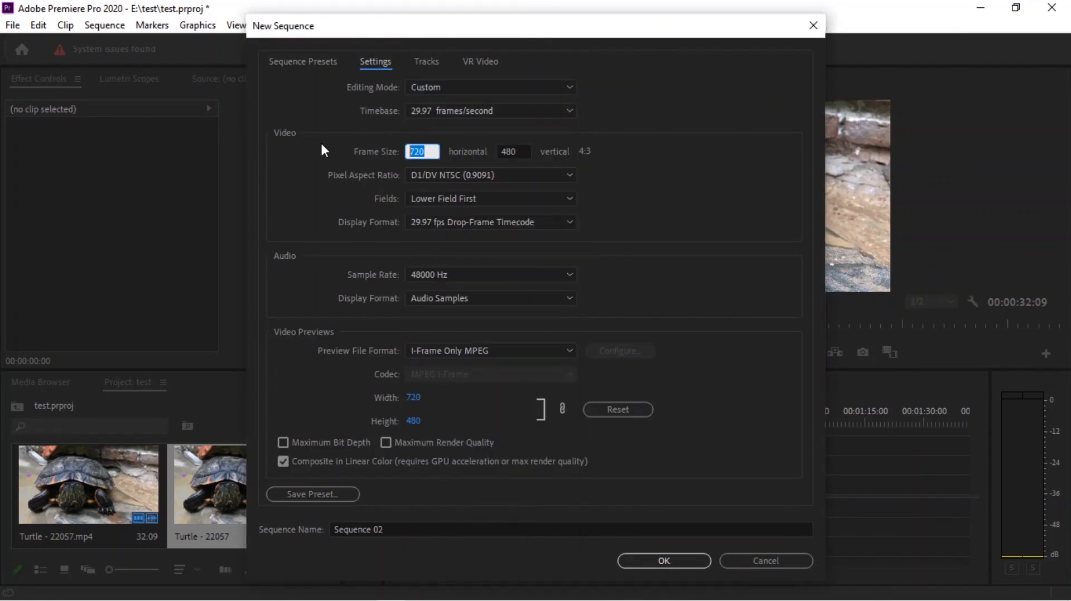
text(1980)
click(519, 151)
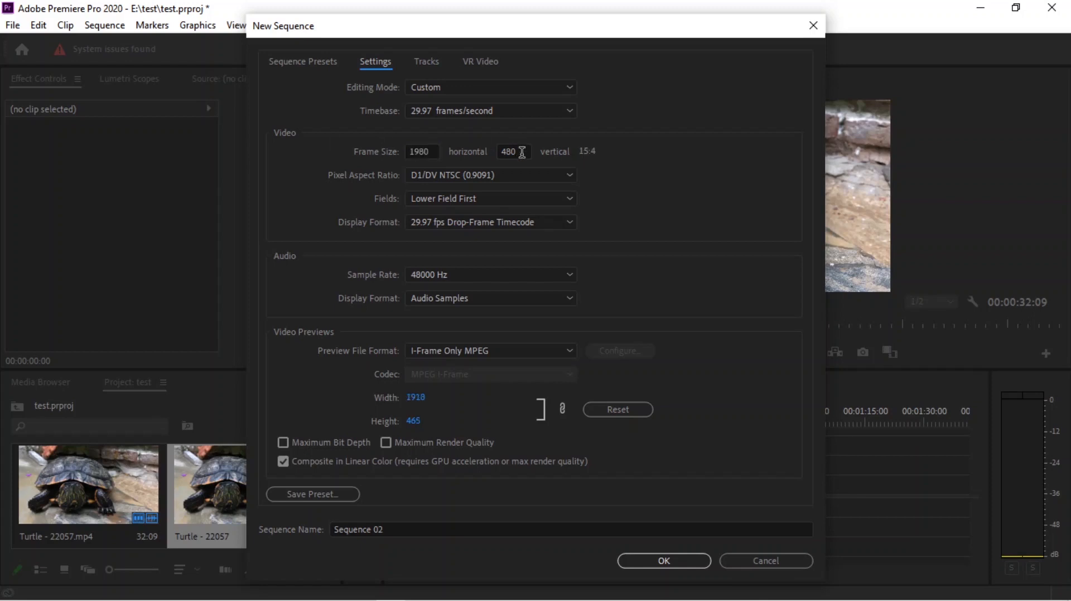
text(1)
key(BackSpace)
key(BackSpace)
key(BackSpace)
key(BackSpace)
text(1080)
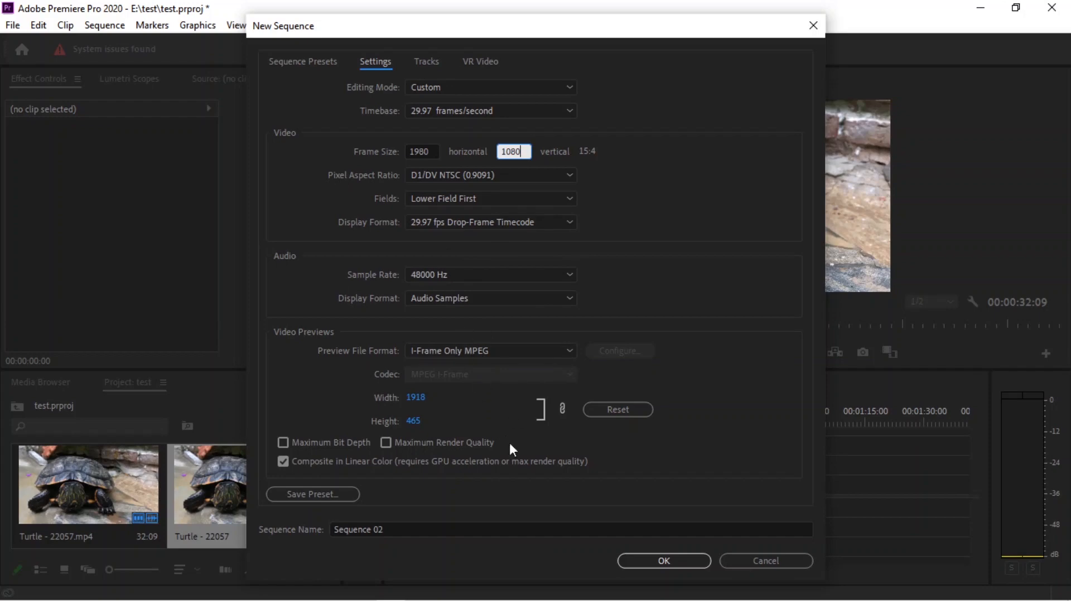
click(652, 555)
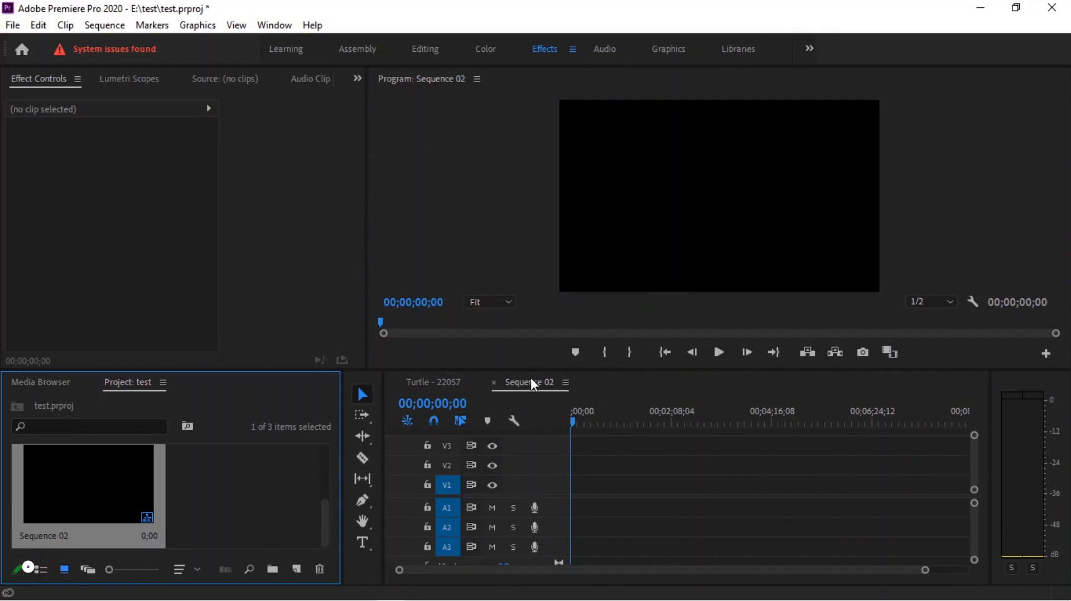
Step: Place Turtle - 22057.mp4 at the start of V1 in Sequence 02 without changing the sequence settings, and close Sequence 02 in the timeline
drag(326, 531, 313, 494)
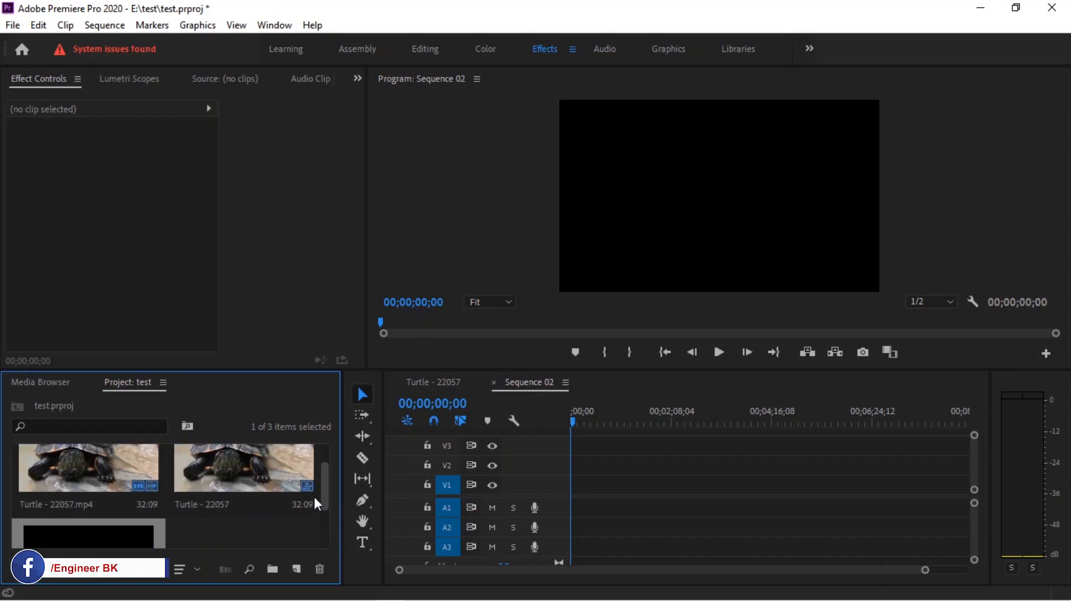
drag(98, 480, 572, 489)
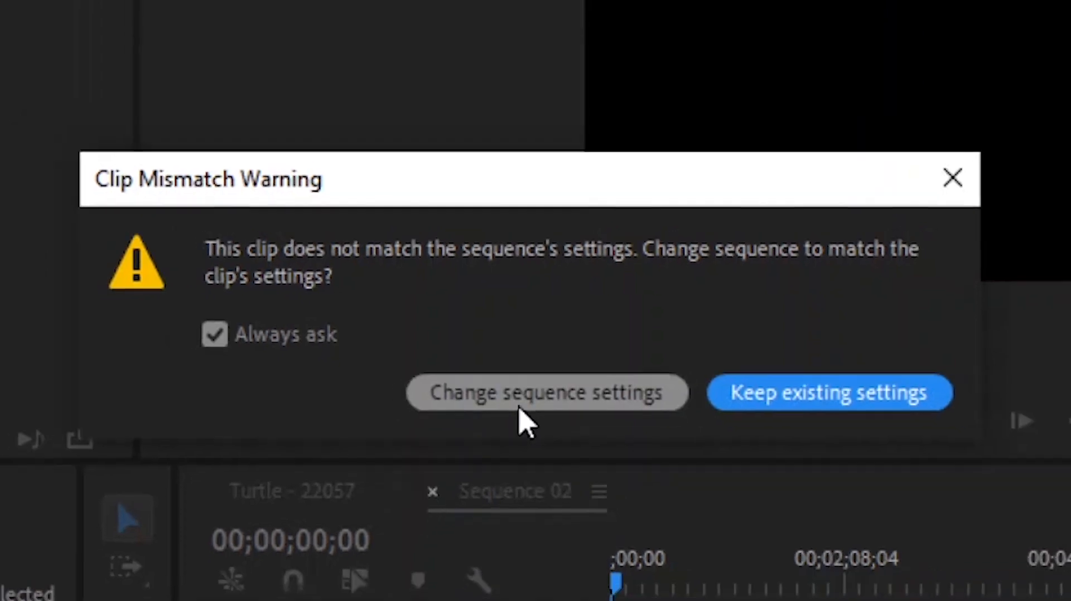
click(704, 371)
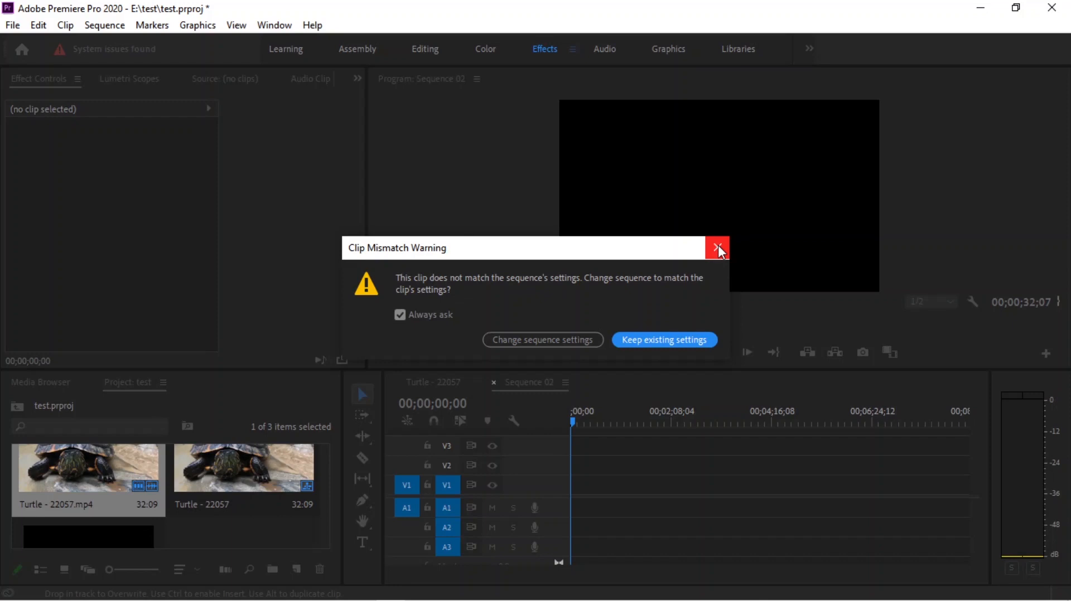
click(718, 245)
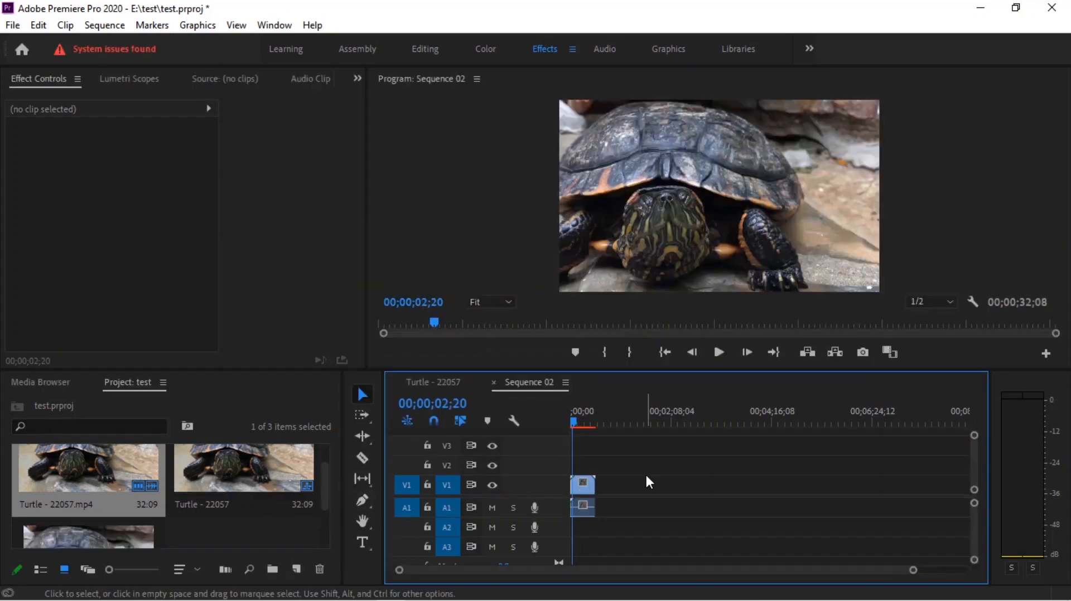
click(494, 382)
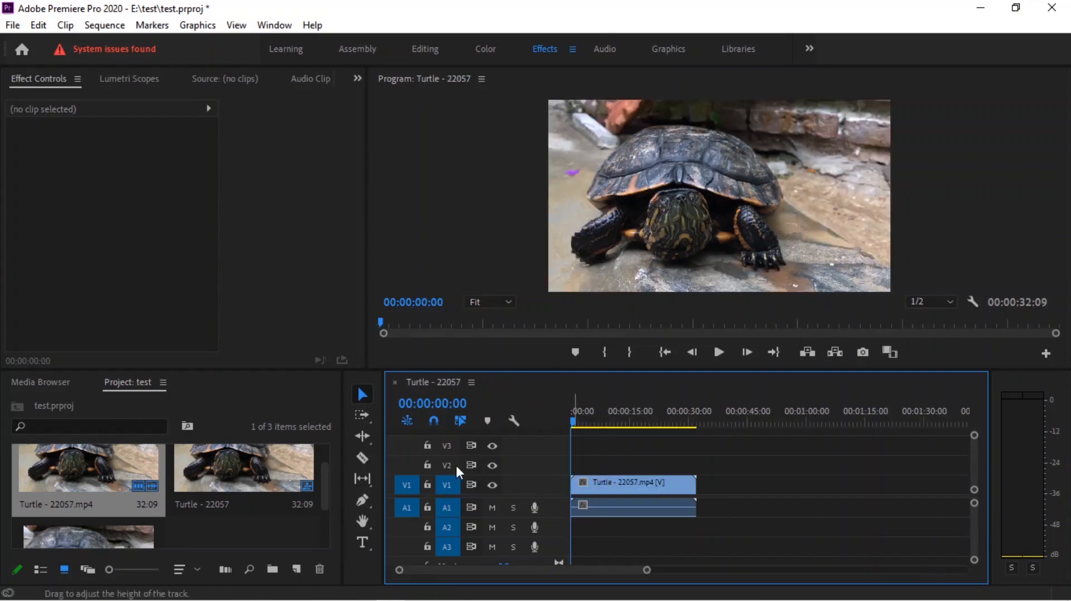
click(302, 500)
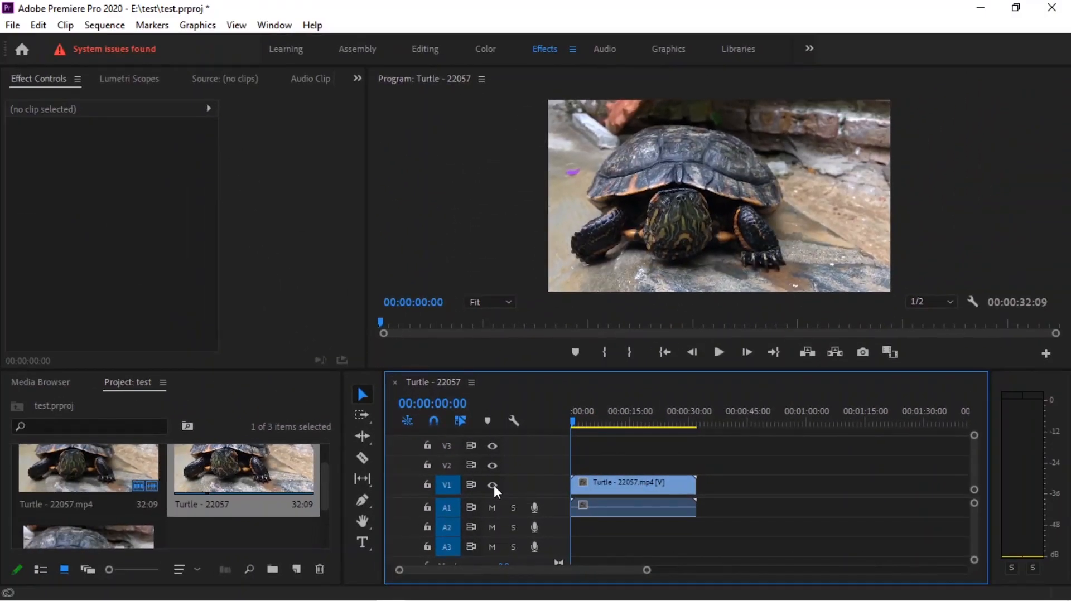
Step: Try the track toggles by hiding and locking V1 and muting A1, reverting each one
click(492, 484)
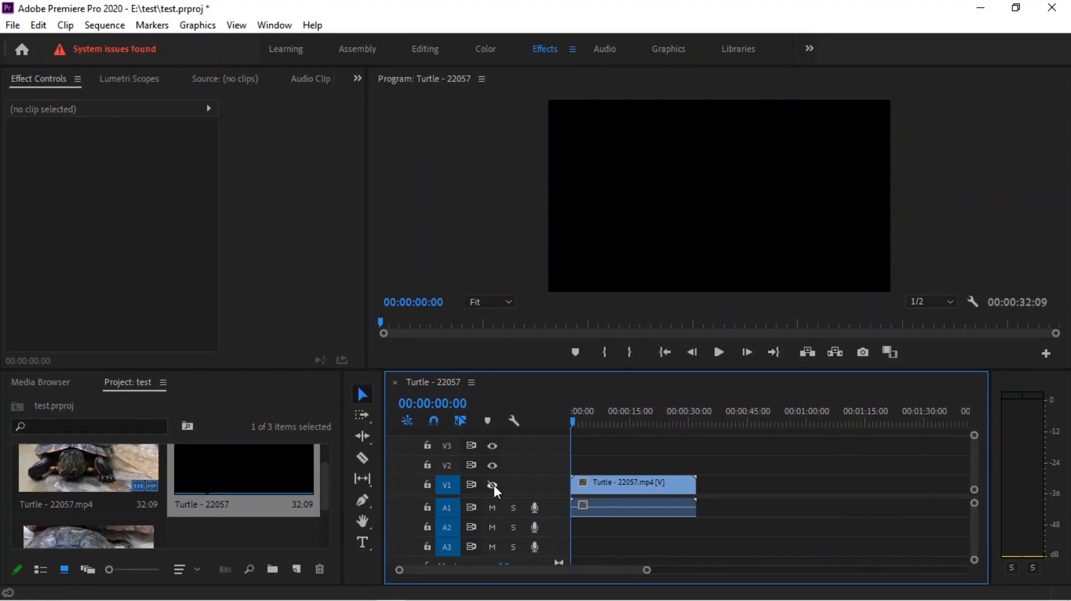
click(492, 484)
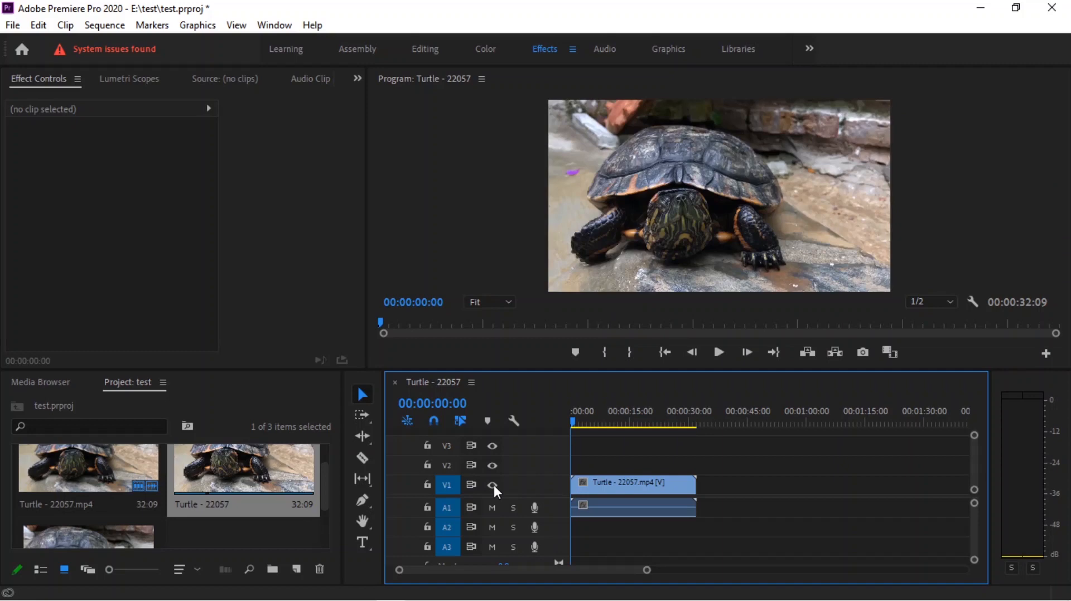
click(424, 484)
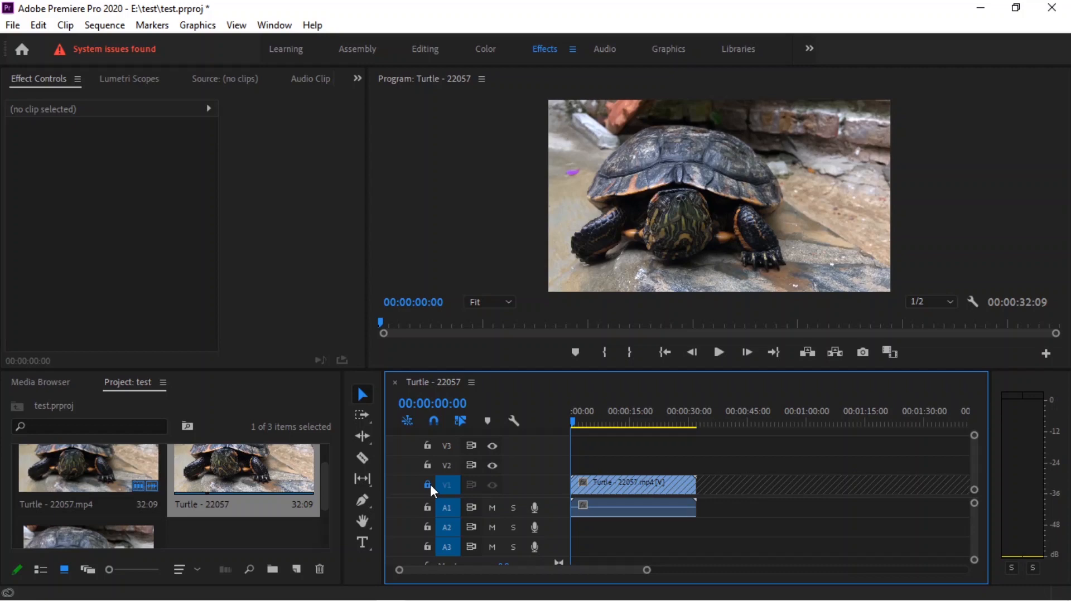
click(428, 484)
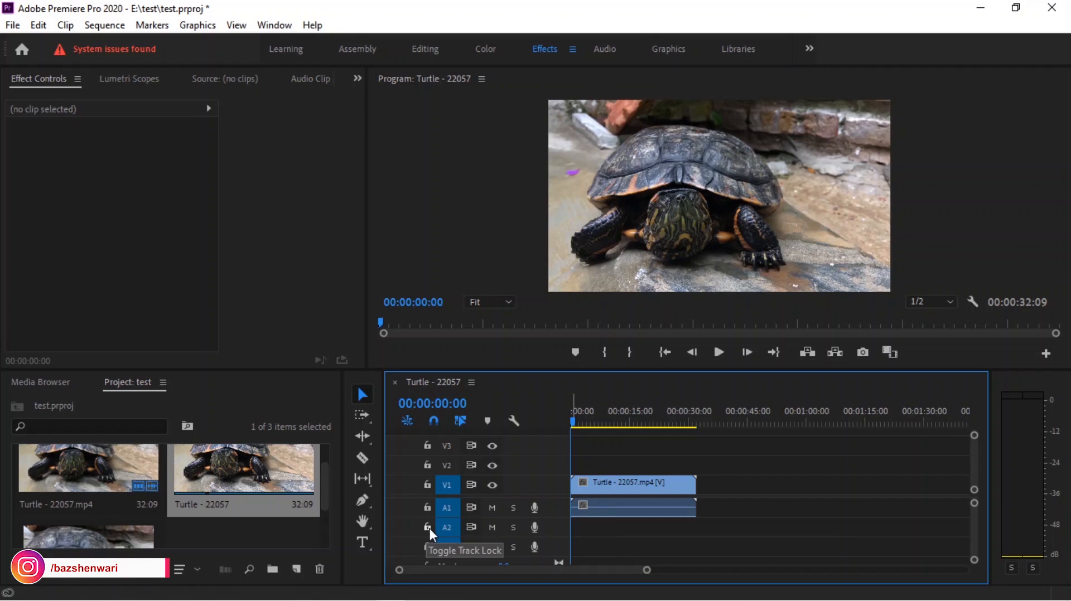
click(493, 508)
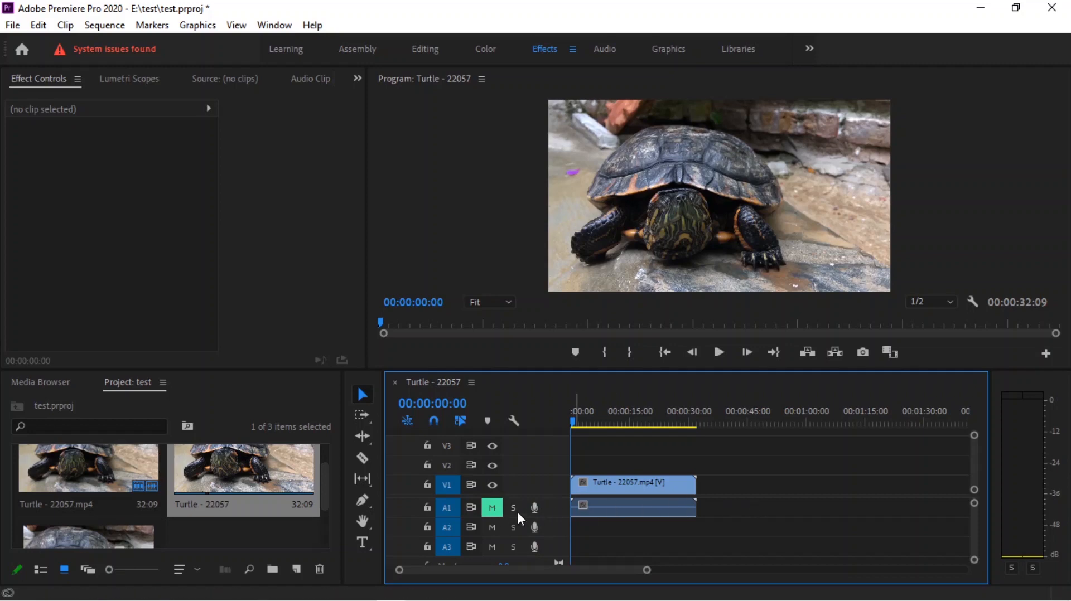
click(493, 508)
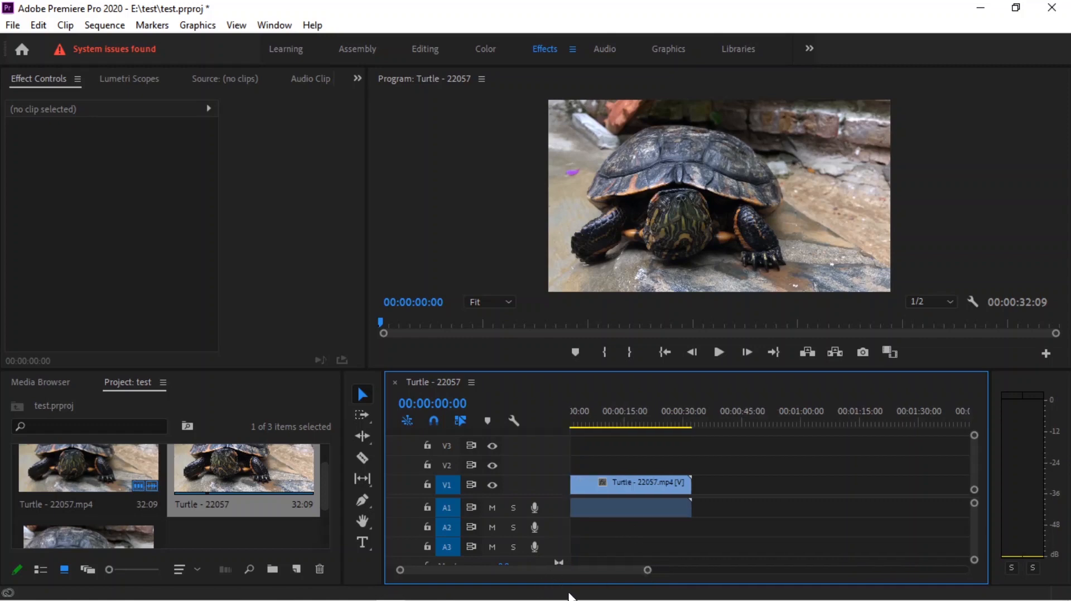
Step: Zoom the Turtle - 22057 timeline in horizontally from the start of the clip
mouse_move(548, 570)
mouse_down()
mouse_move(527, 568)
mouse_move(561, 574)
mouse_up()
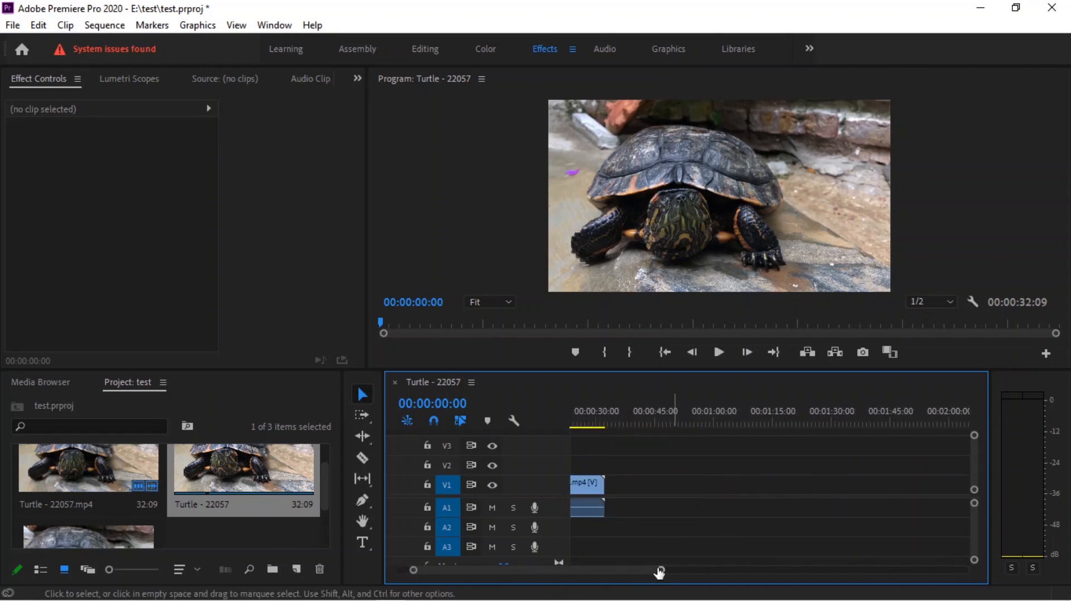
drag(641, 575, 596, 574)
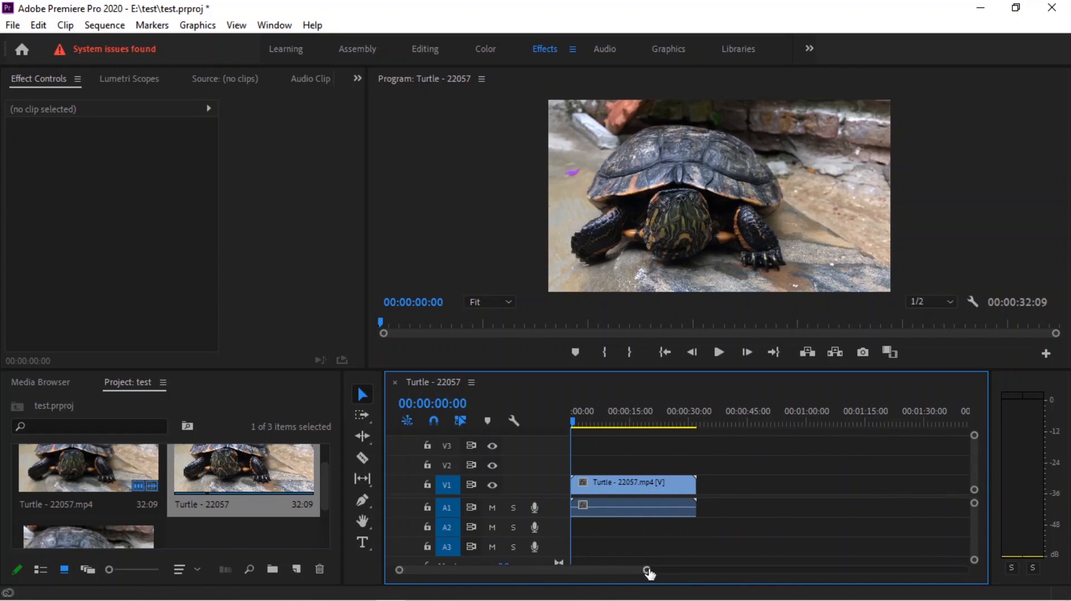
drag(647, 571, 574, 580)
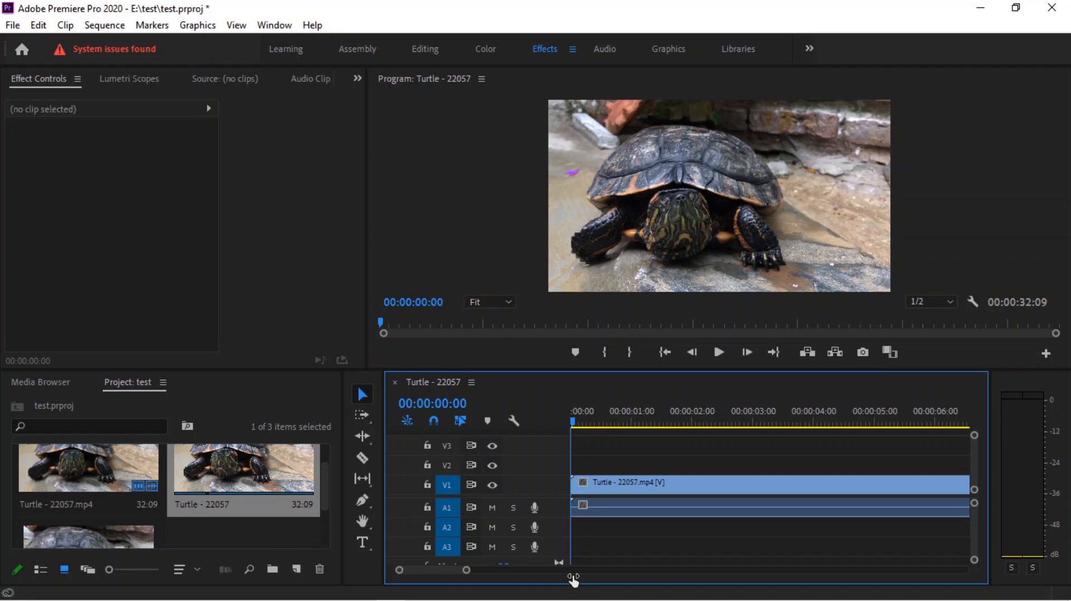
drag(573, 578, 624, 573)
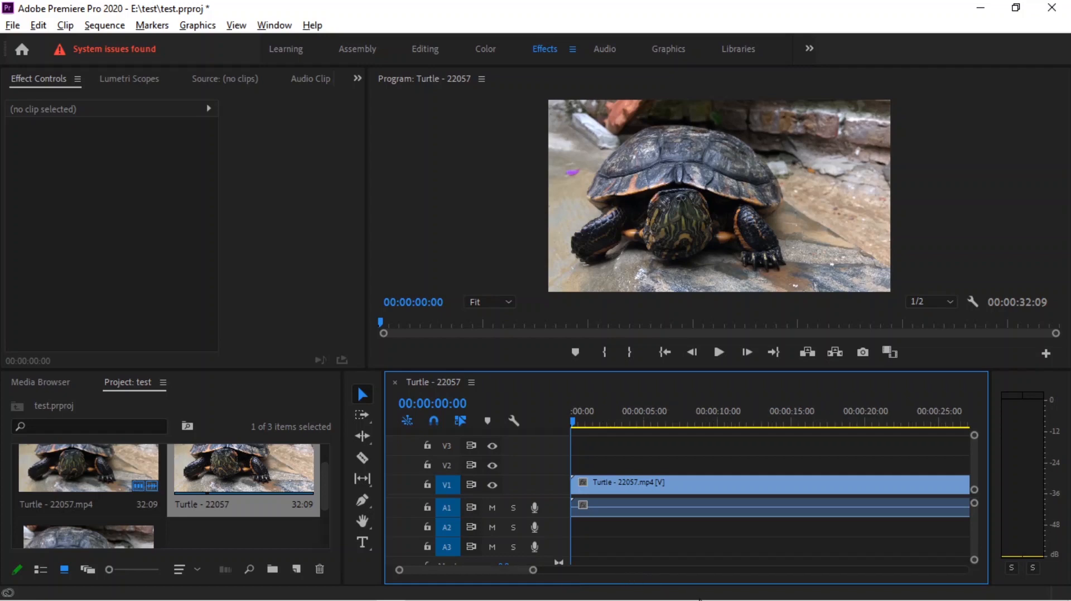
Step: Expand the audio tracks' height in steps until A1 shows its keyframe controls, and select the turtle clip
key(alt+equal)
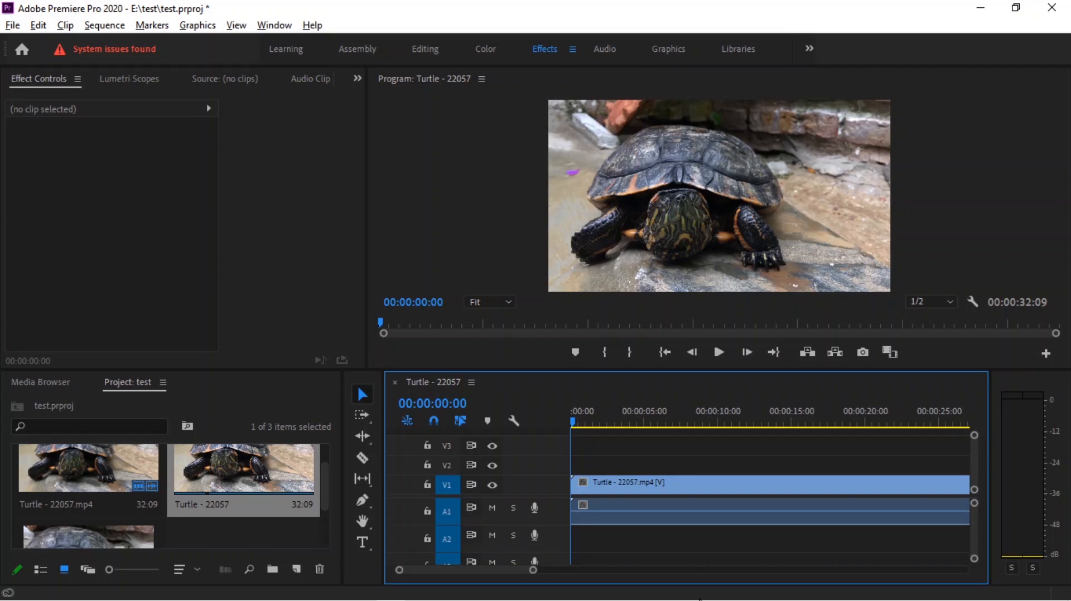
key(alt+equal)
key(alt+equal)
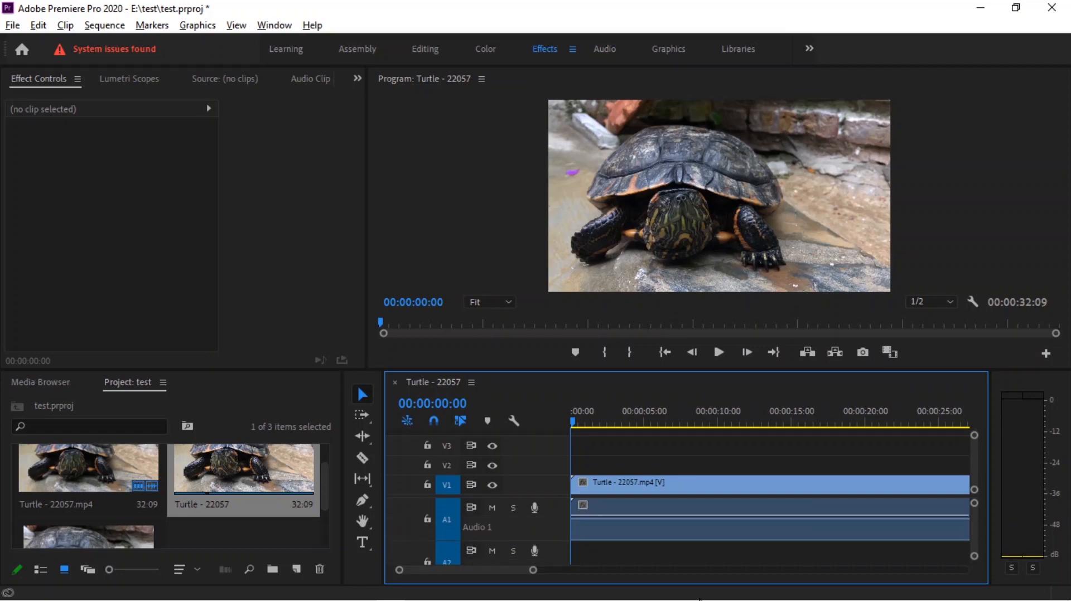
key(alt+equal)
click(707, 498)
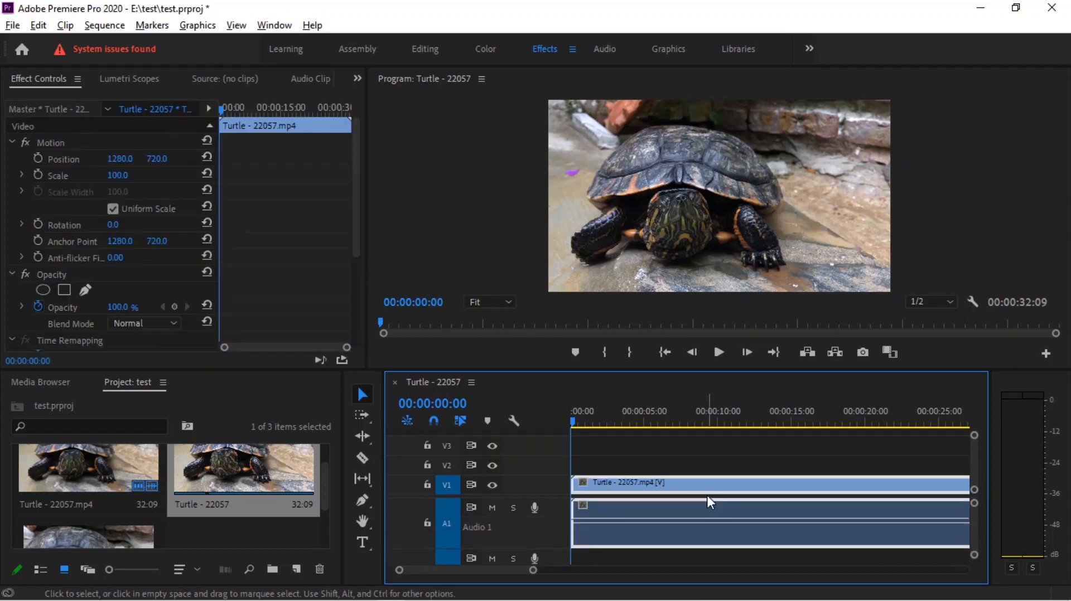
key(alt+equal)
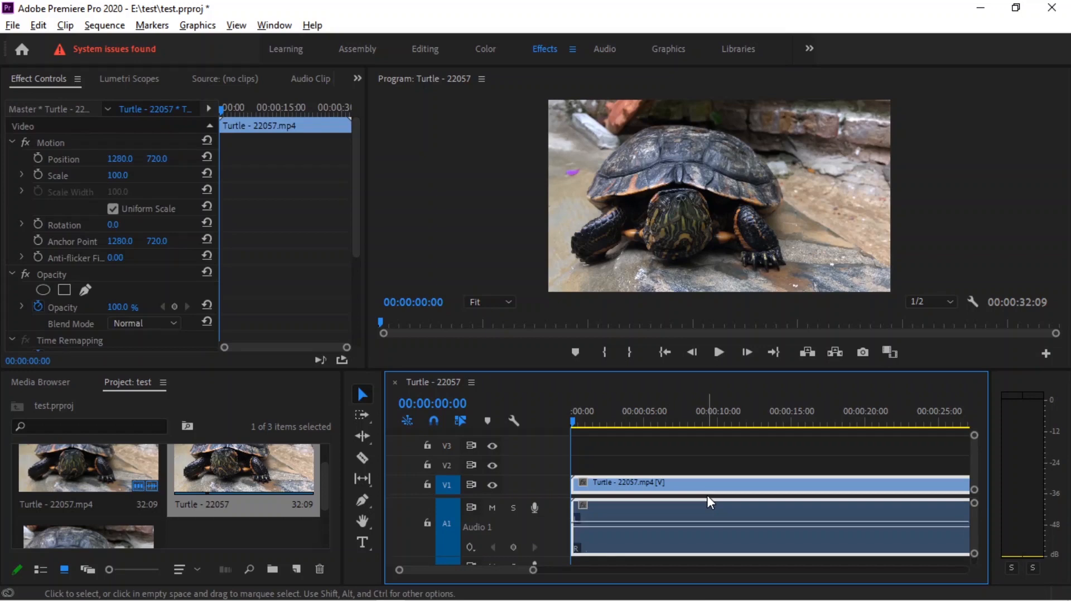
Step: Reduce the audio tracks' height in steps, and expand the video tracks until V1 shows a large thumbnail and its keyframe controls
key(alt+minus)
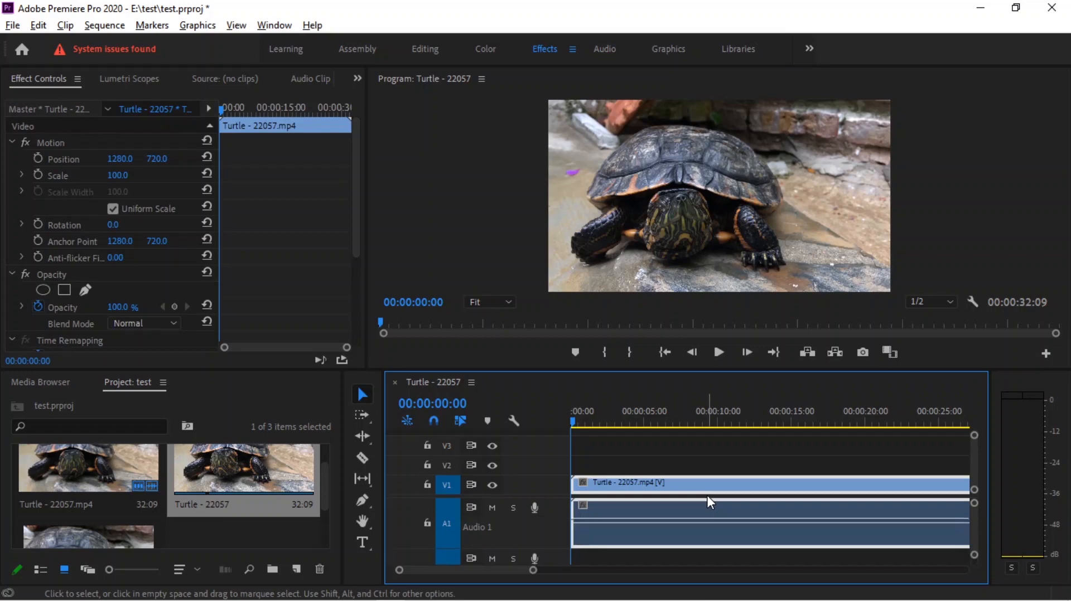
key(alt+minus)
key(ctrl+equal)
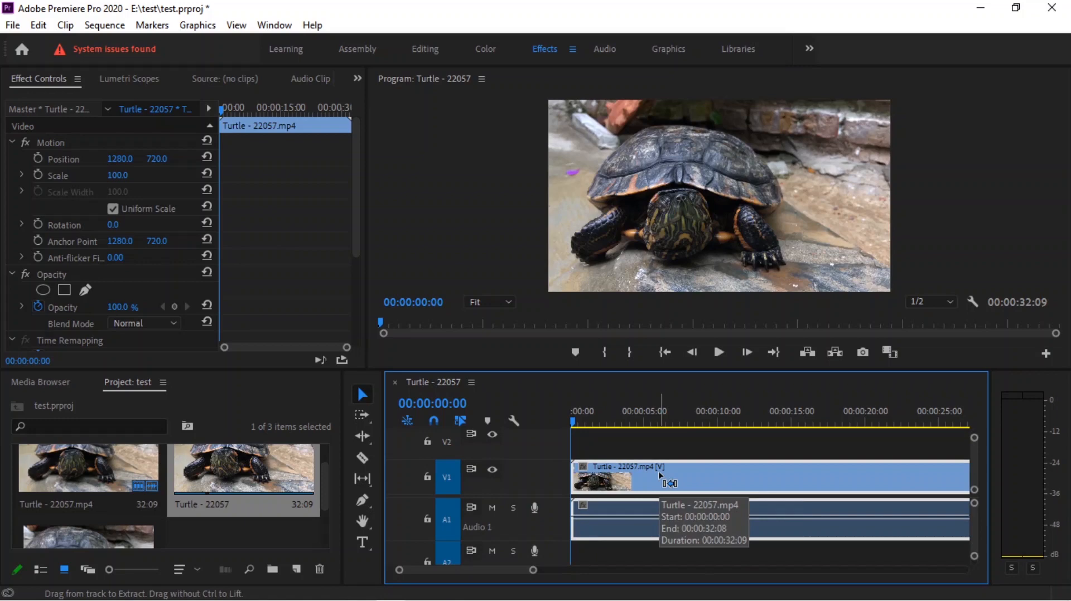
key(ctrl+equal)
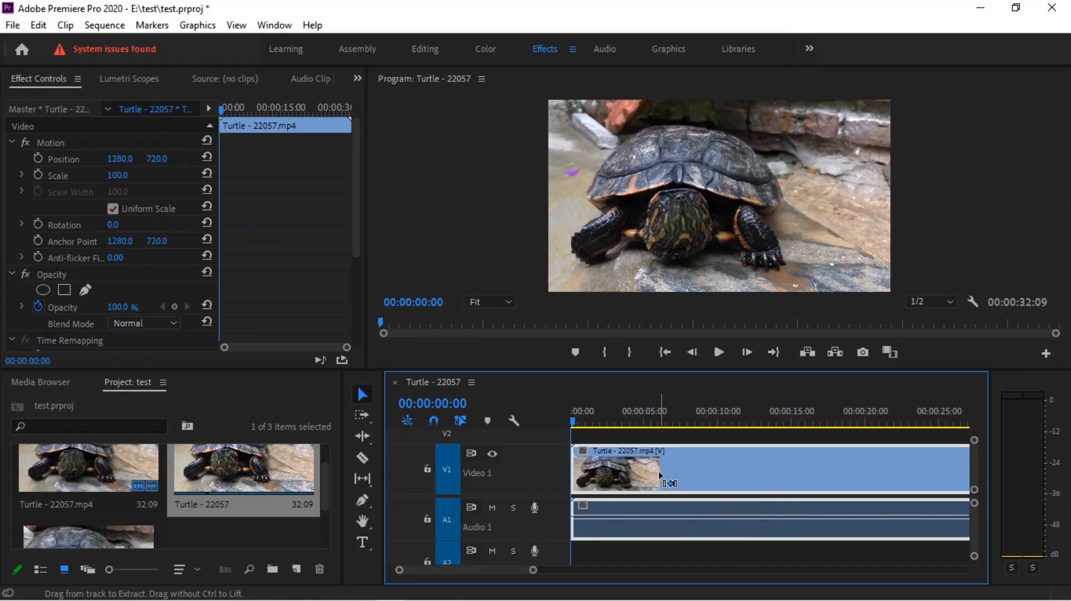
key(ctrl+equal)
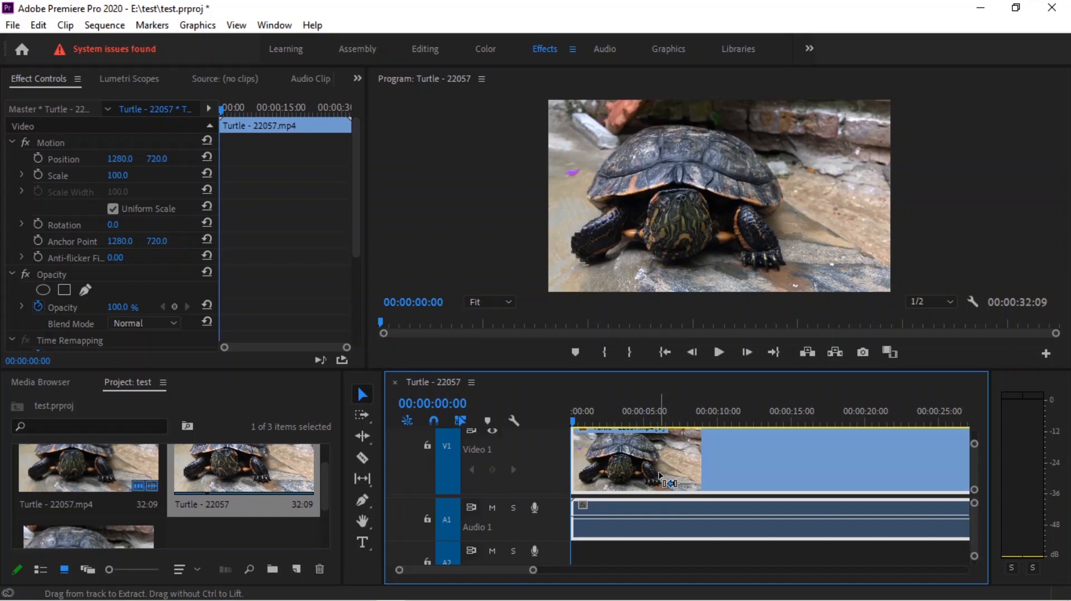
Step: Shrink the video and audio tracks to lower heights, and enlarge V1 again until its thumbnail and keyframe controls show
key(ctrl+minus)
key(ctrl+minus)
key(ctrl+minus)
key(ctrl+minus)
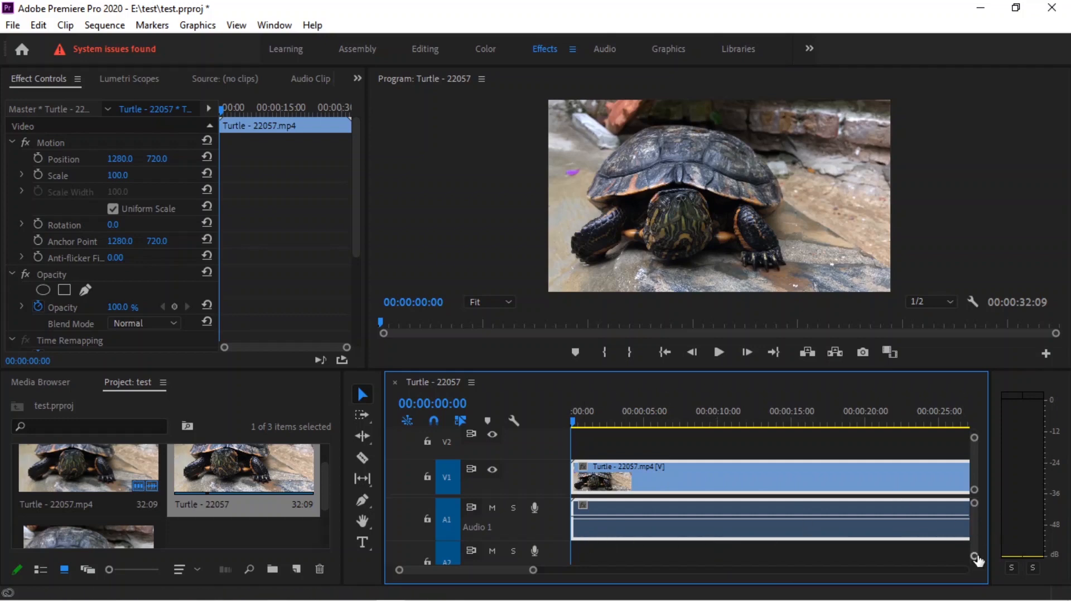
drag(977, 559, 984, 591)
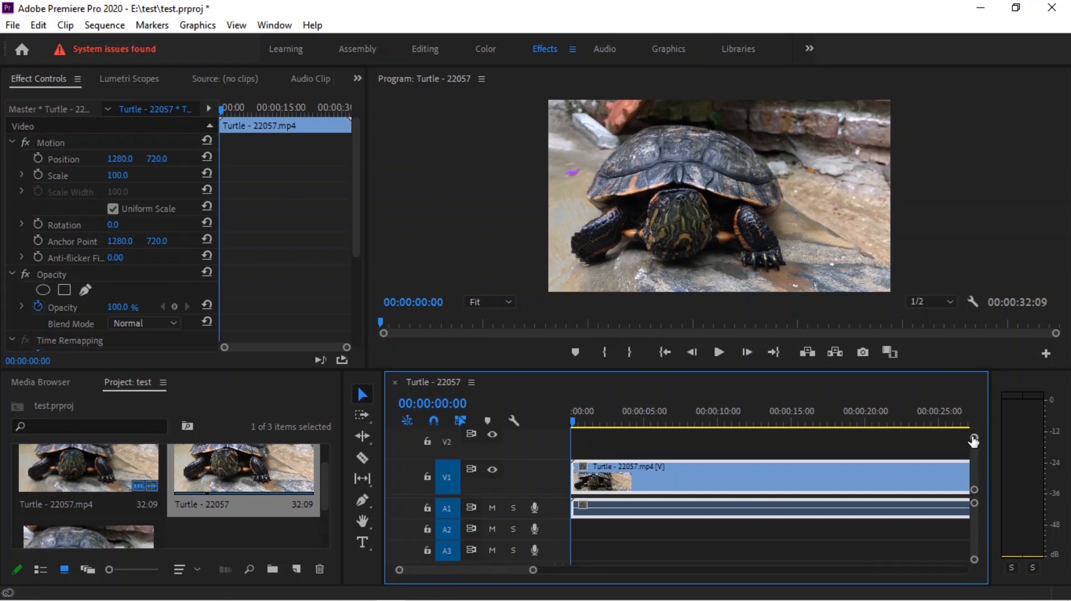
mouse_move(974, 439)
mouse_down()
mouse_move(976, 449)
mouse_move(973, 436)
mouse_up()
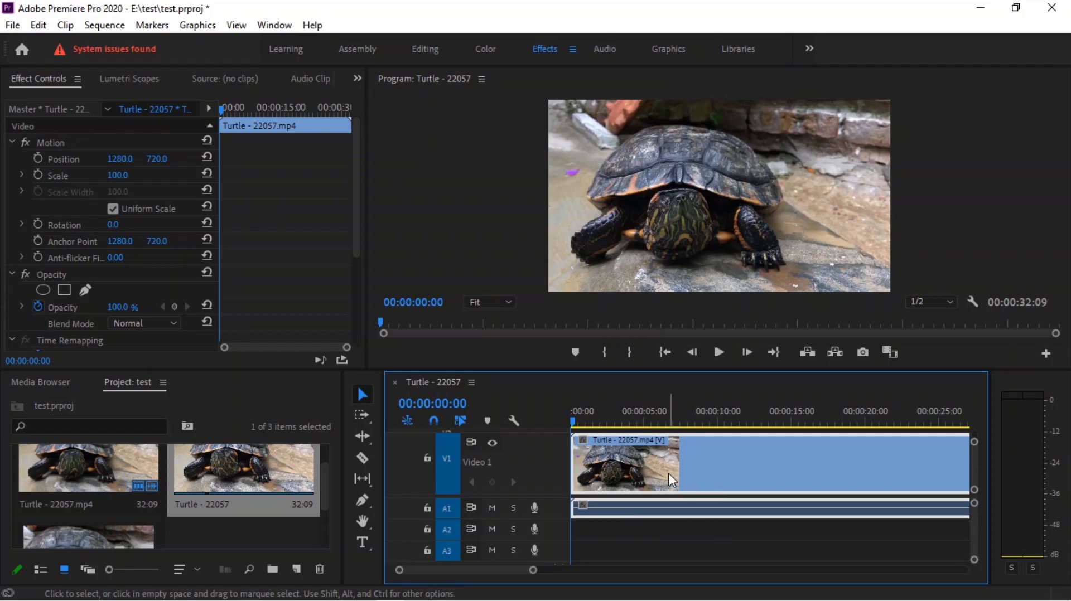
Step: Try the timeline's Video Head and Tail Thumbnails option, followed by Continuous Video Thumbnails, after reviewing the timeline display settings
click(514, 421)
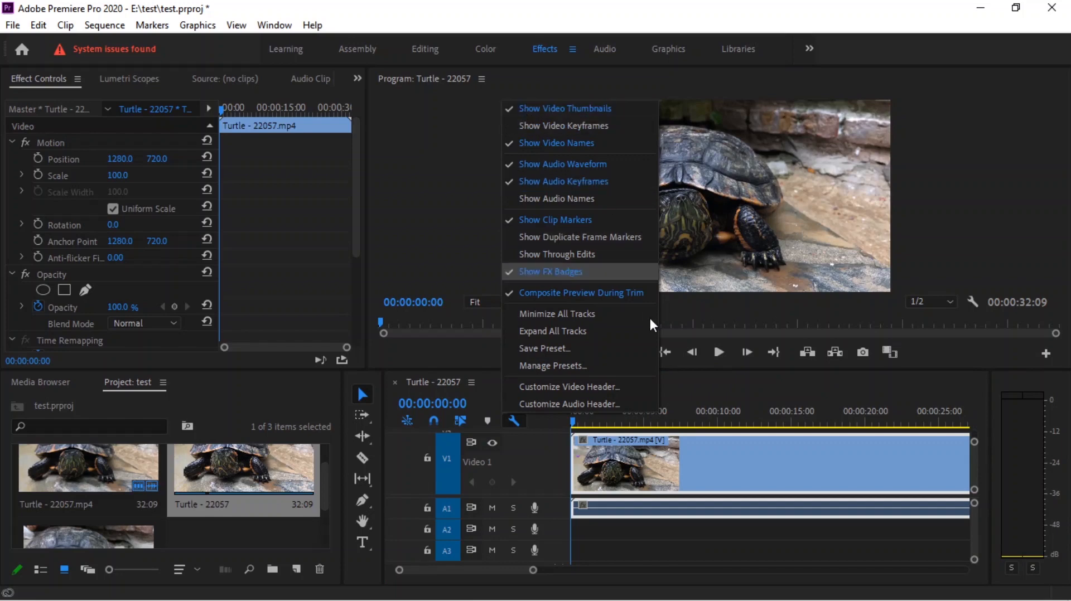
click(686, 439)
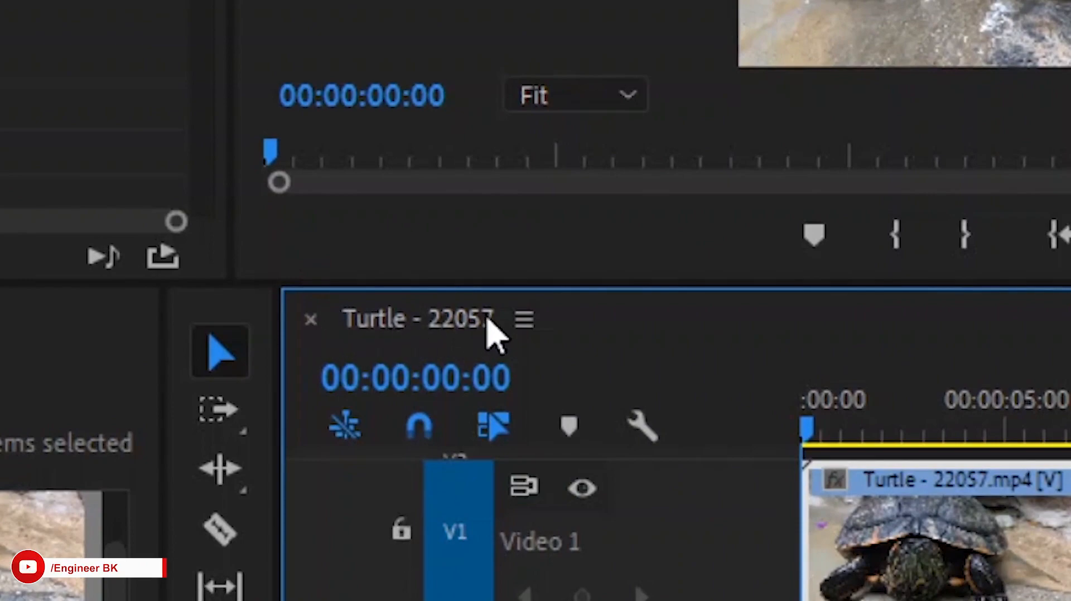
click(523, 323)
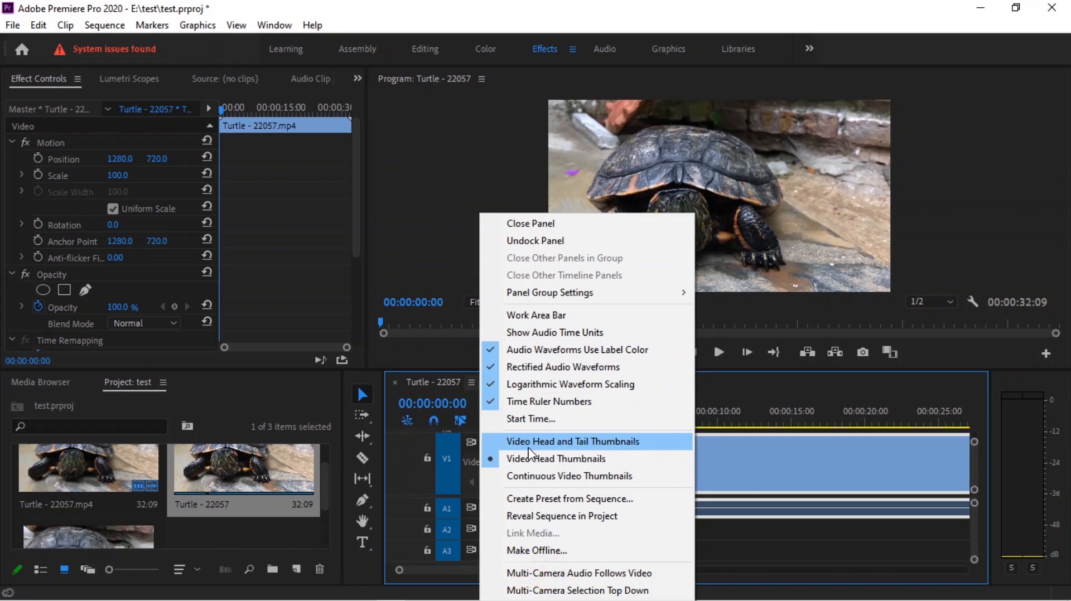
click(528, 447)
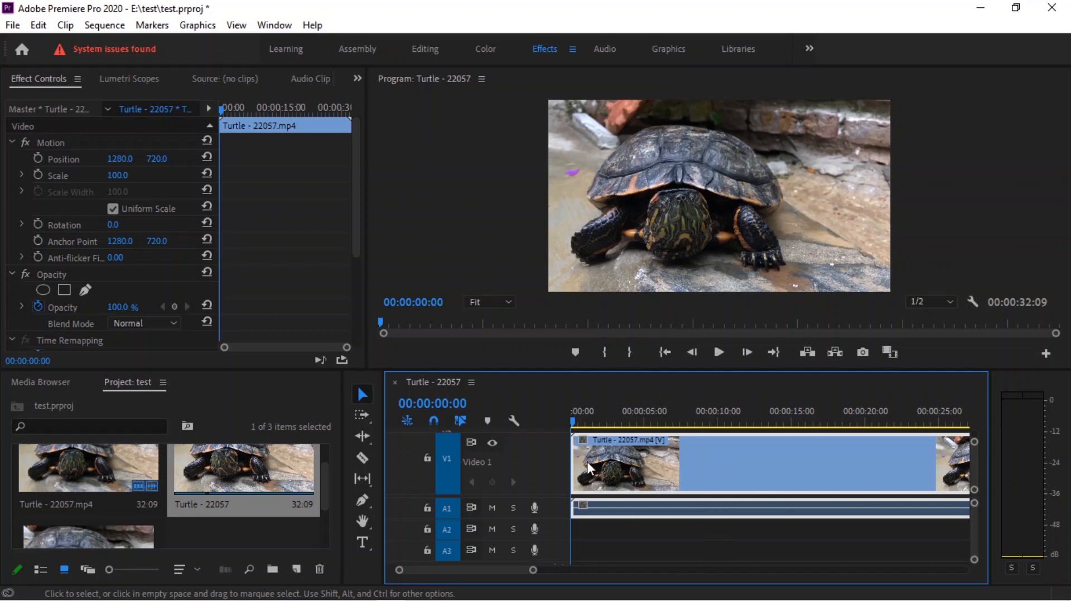
click(472, 383)
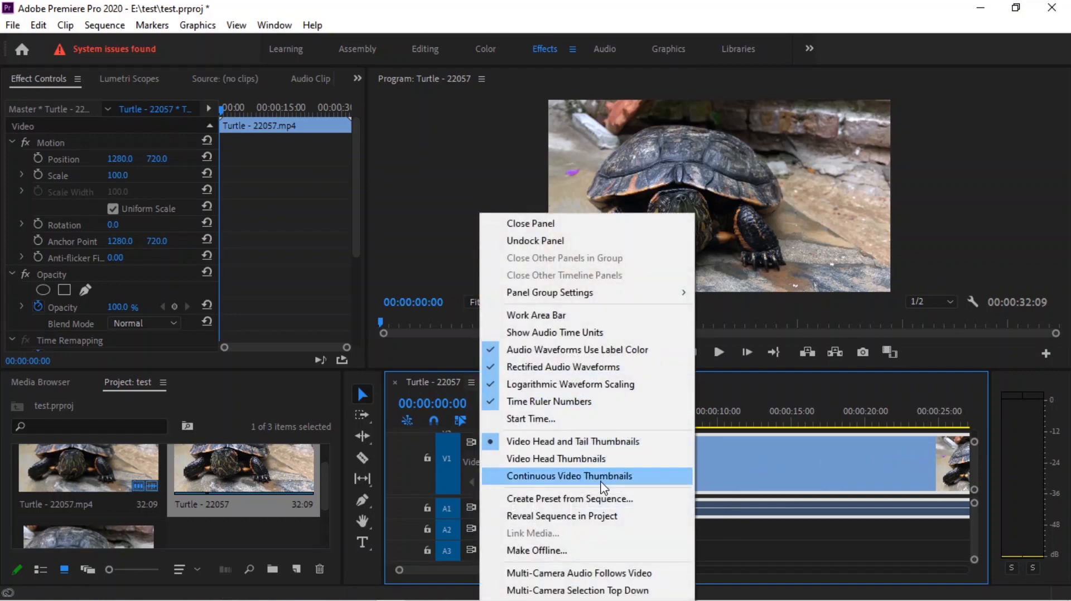
click(504, 481)
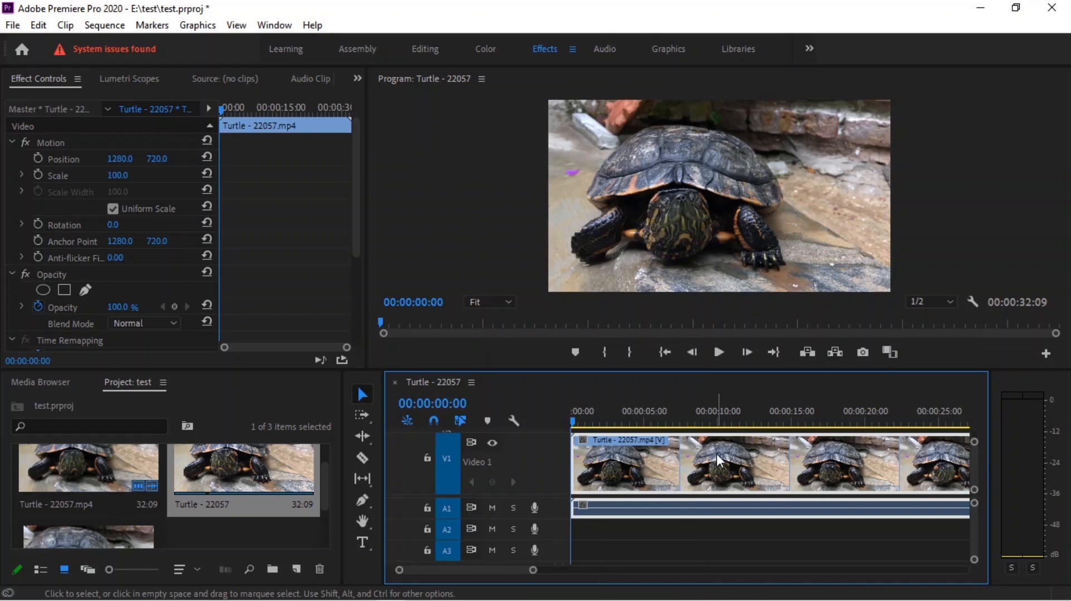
Step: Play the clip from the start to 00:00:02:01, and set the timeline to Video Head Thumbnails
mouse_move(534, 570)
mouse_down()
mouse_move(577, 587)
mouse_move(549, 584)
mouse_up()
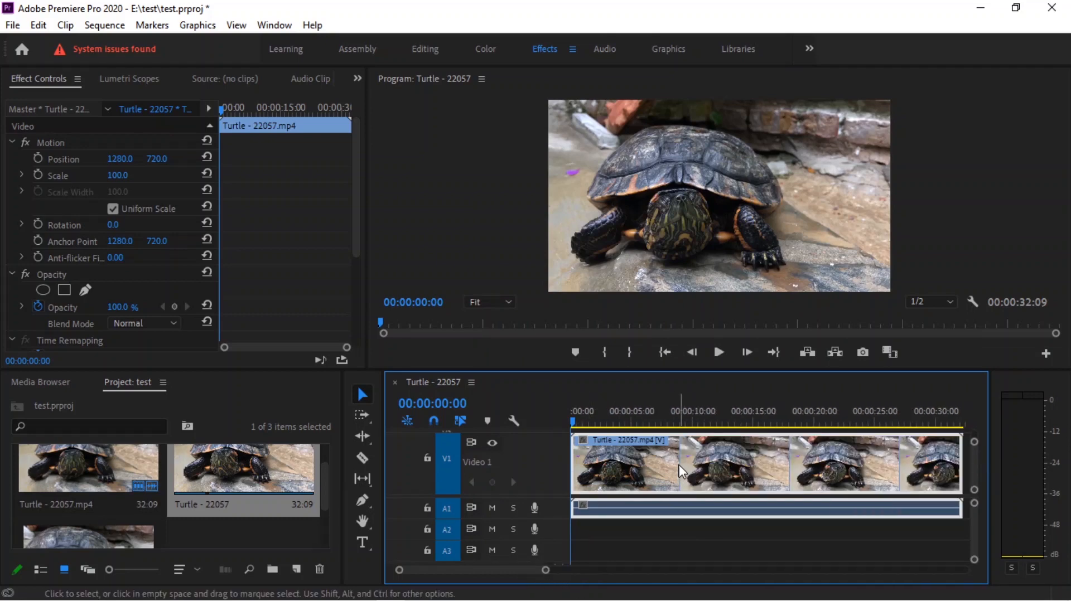
key(space)
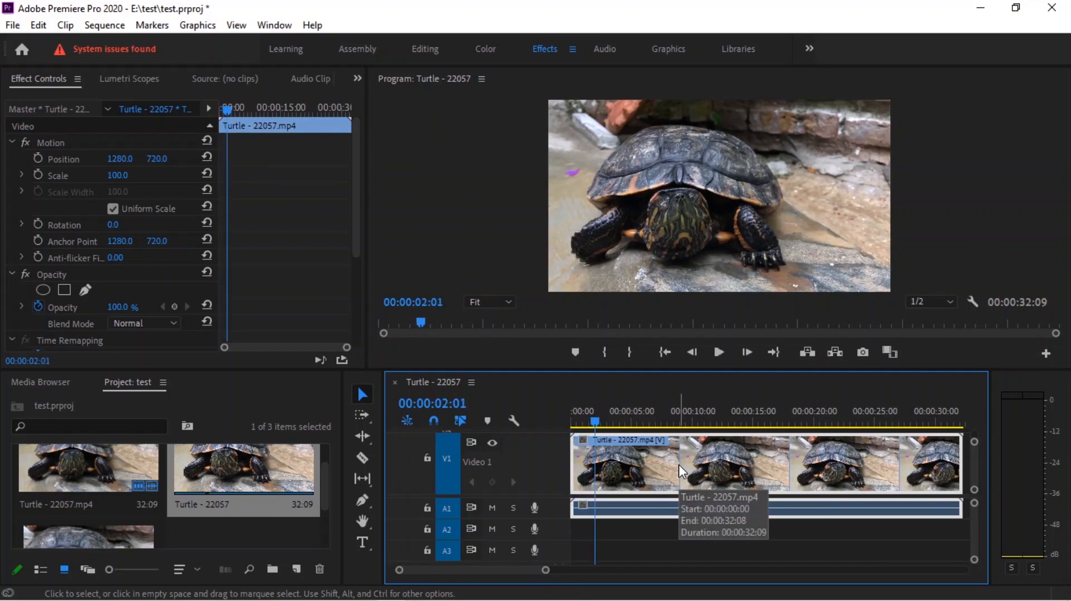
key(space)
click(472, 384)
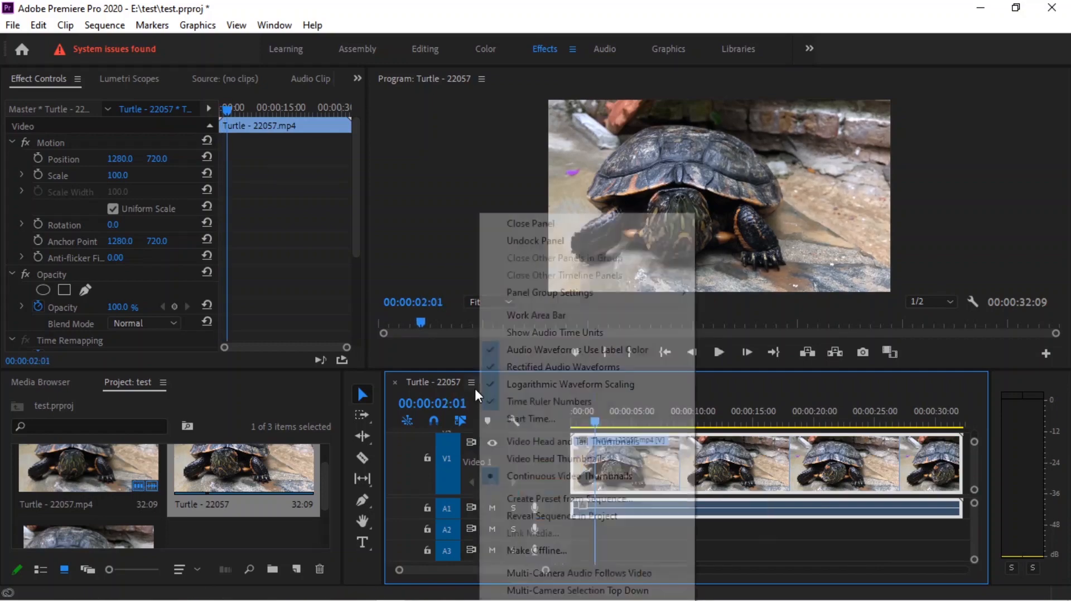
click(496, 463)
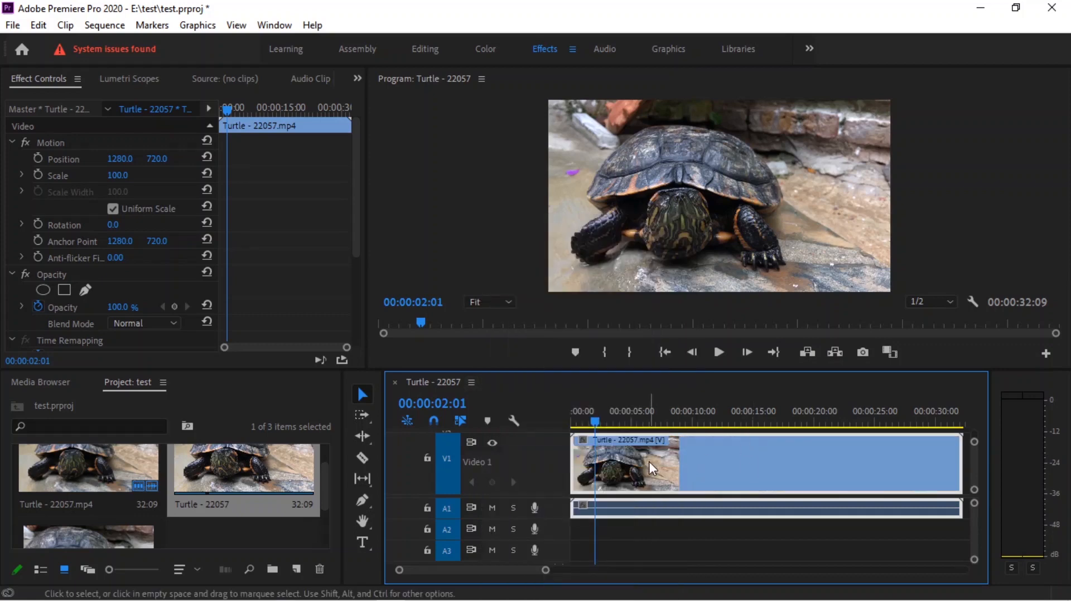
Step: Place the playhead at 00:00:11:26, collapse the video tracks and add a second Turtle - 22057.mp4 after the first clip on V1
click(716, 424)
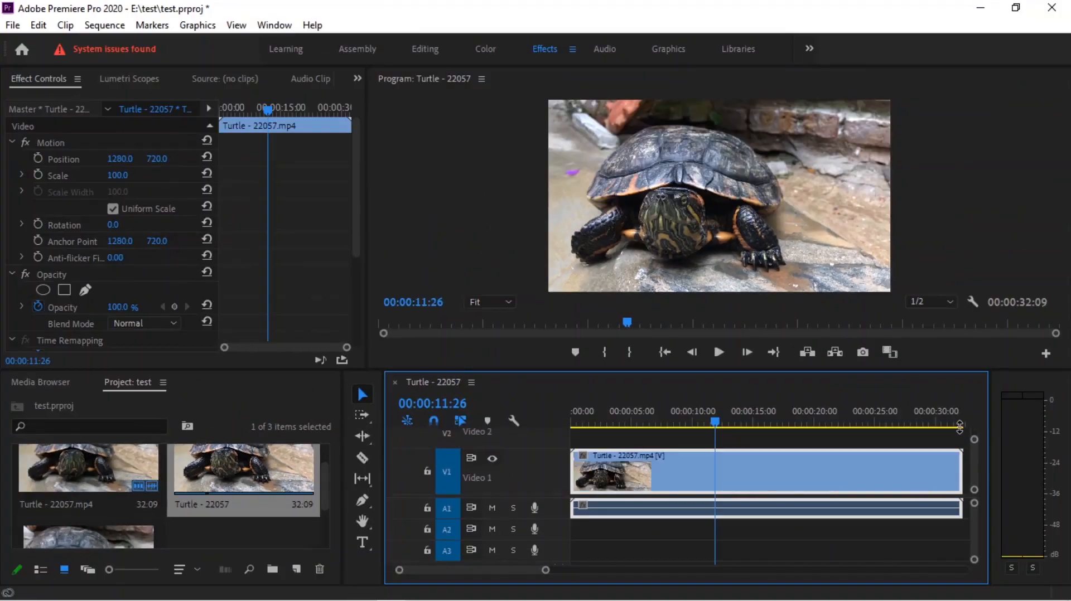
drag(973, 440, 974, 431)
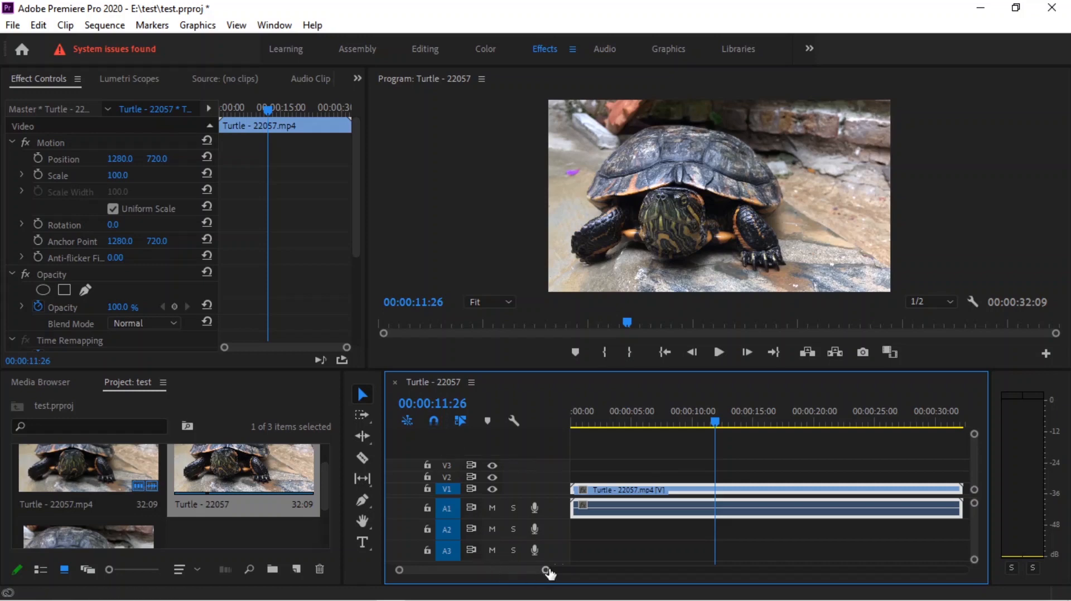
drag(548, 572, 597, 571)
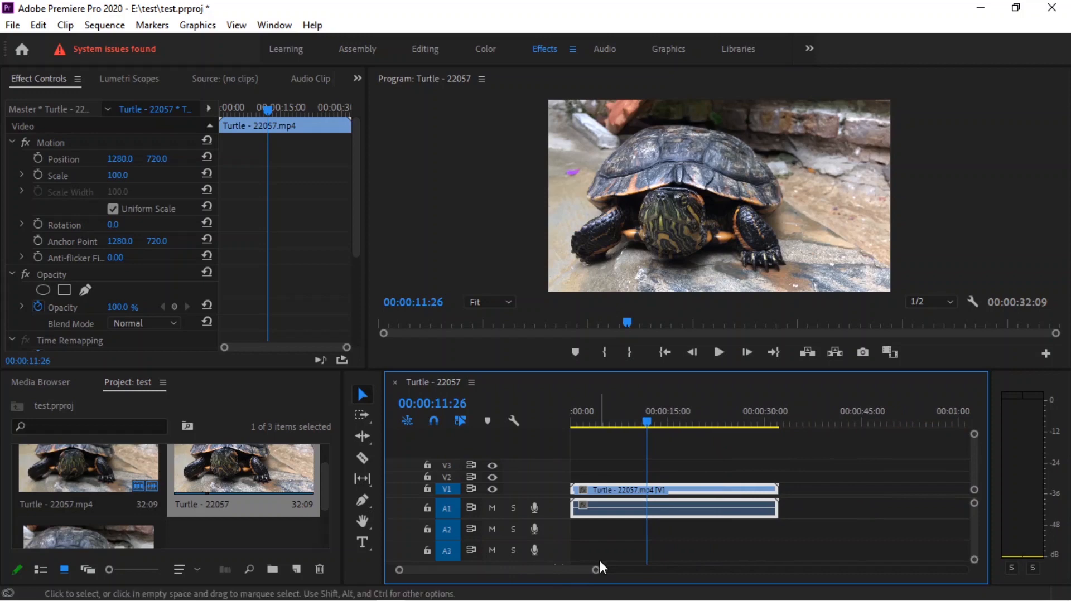
drag(111, 471, 778, 464)
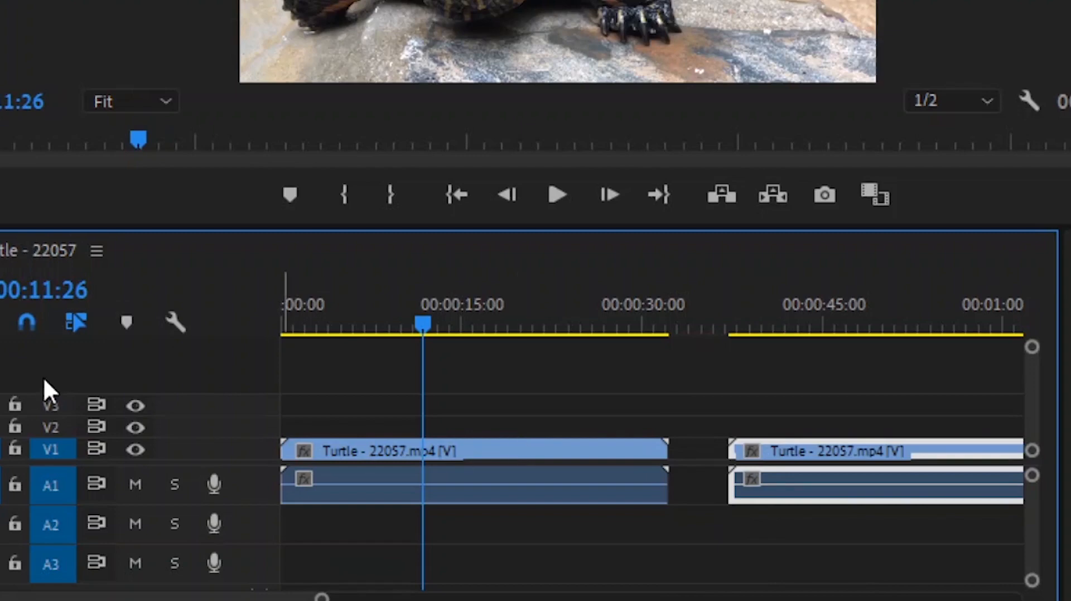
Step: Turn timeline snapping off and move the second turtle clip by eye against the end of the first clip
click(34, 317)
drag(832, 507, 783, 483)
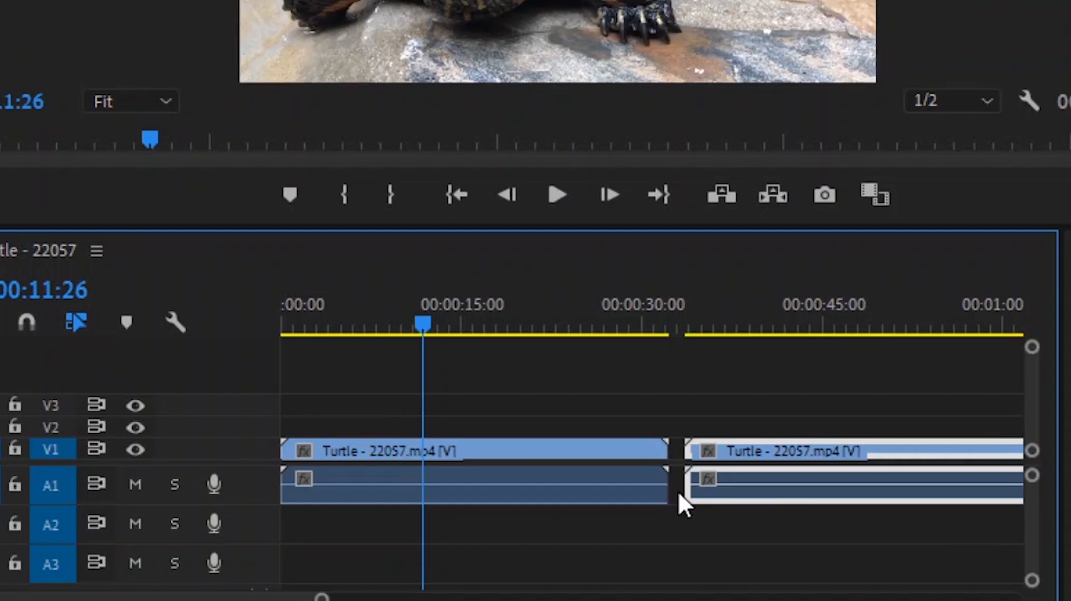
drag(788, 486, 775, 484)
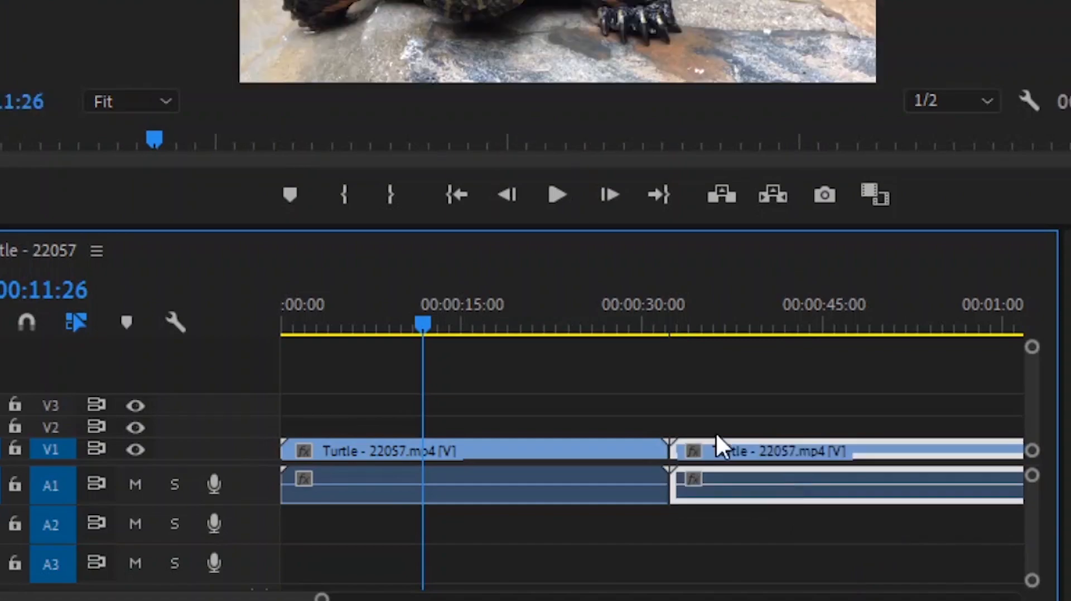
Step: Play the sequence from about 00:00:28:00 across the join between the two turtle clips to 00:00:33:09
click(620, 321)
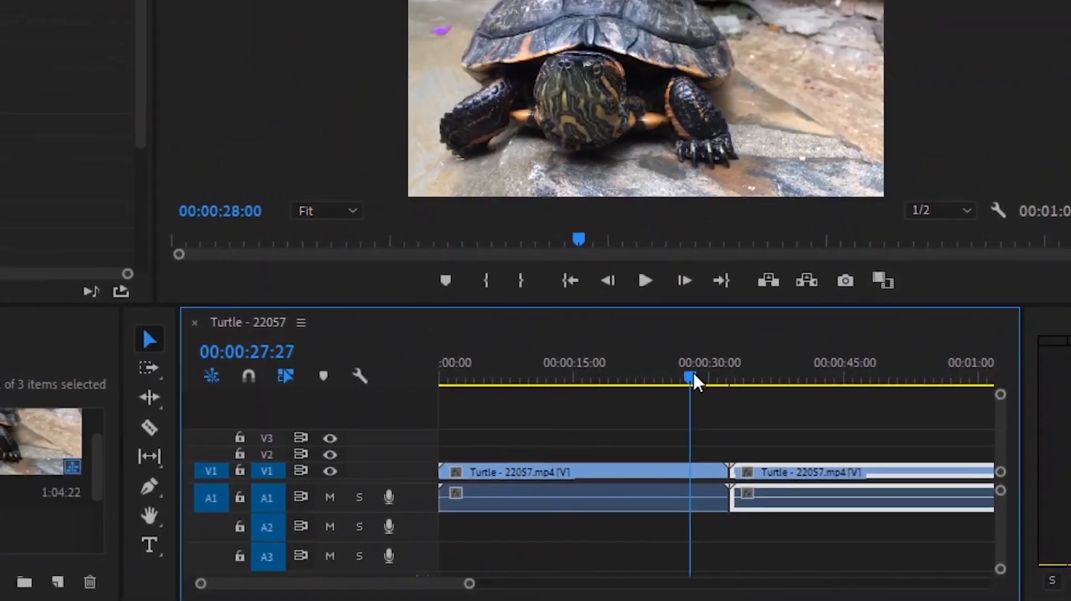
key(space)
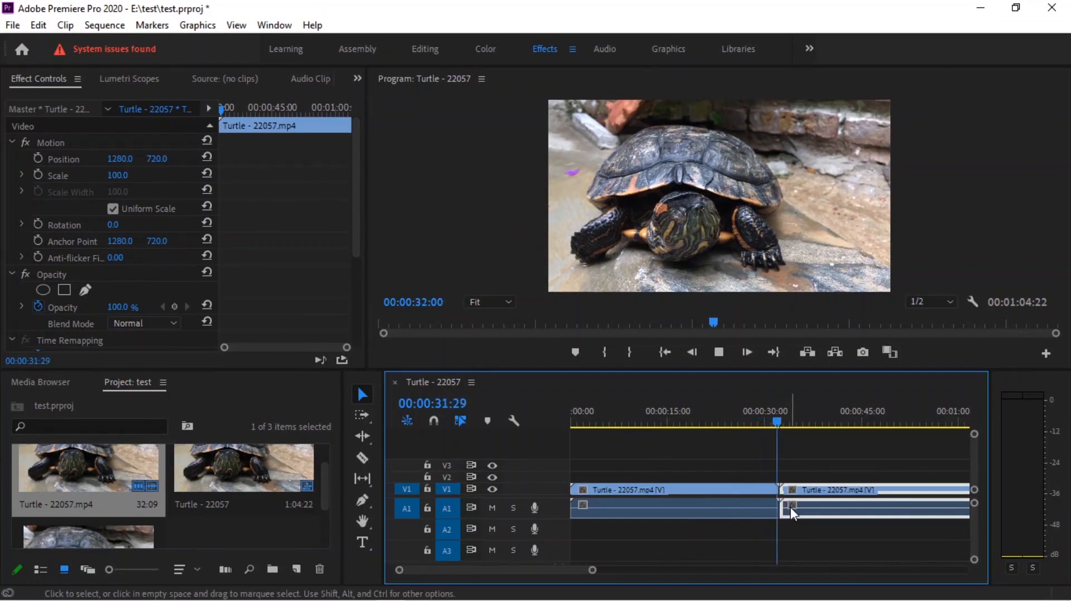
key(space)
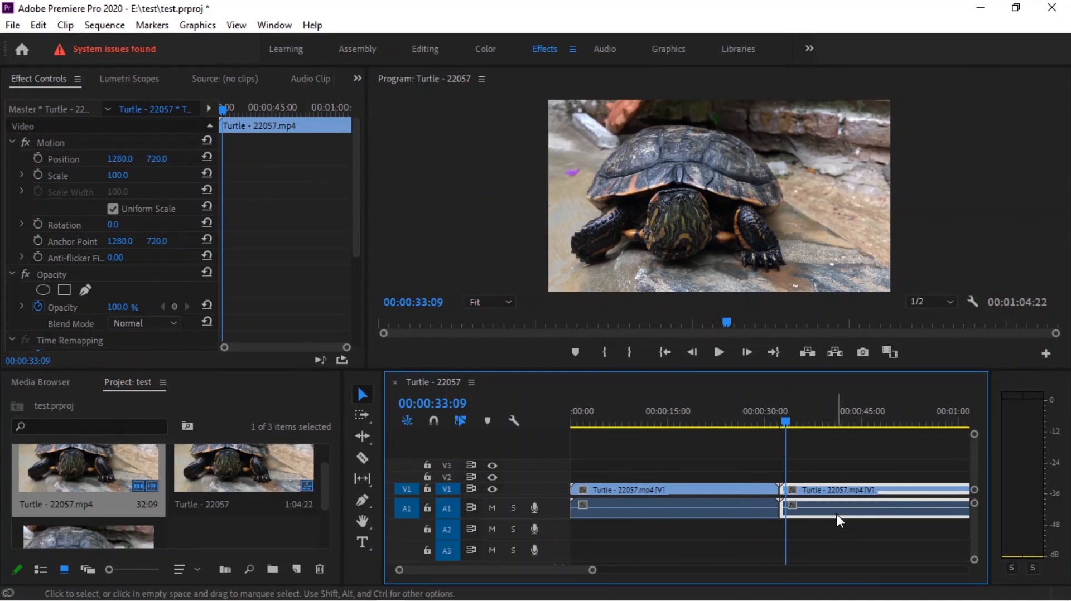
Step: Turn snapping back on to join the second turtle clip to the first, and delete the second clip with the playhead at 00:00:22:20
click(436, 424)
mouse_move(879, 509)
mouse_down()
mouse_move(896, 515)
mouse_move(867, 518)
mouse_move(861, 506)
mouse_move(874, 506)
mouse_up()
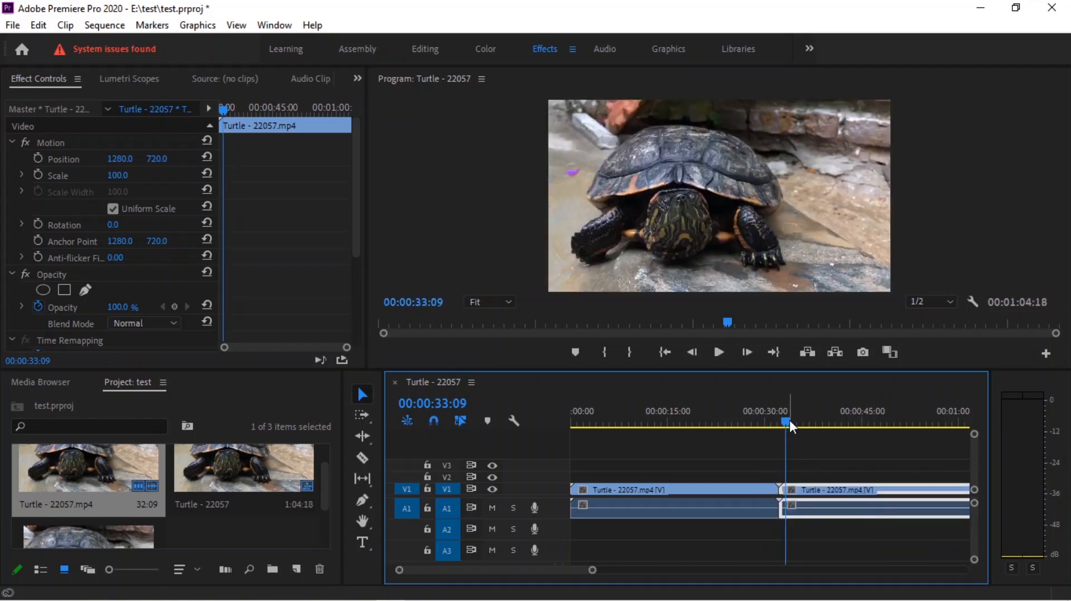
drag(789, 421, 717, 422)
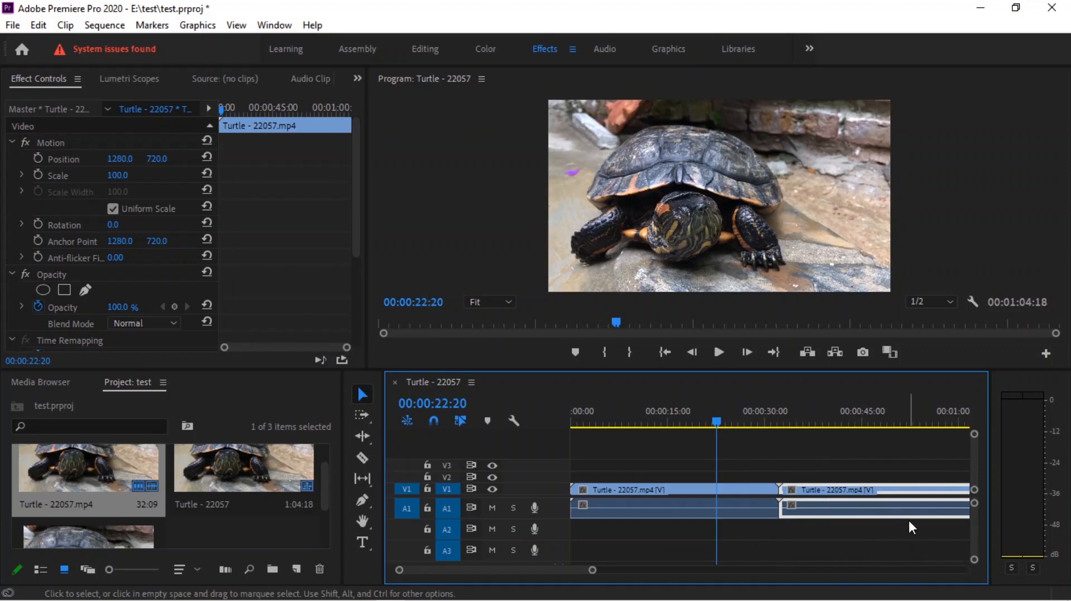
key(Delete)
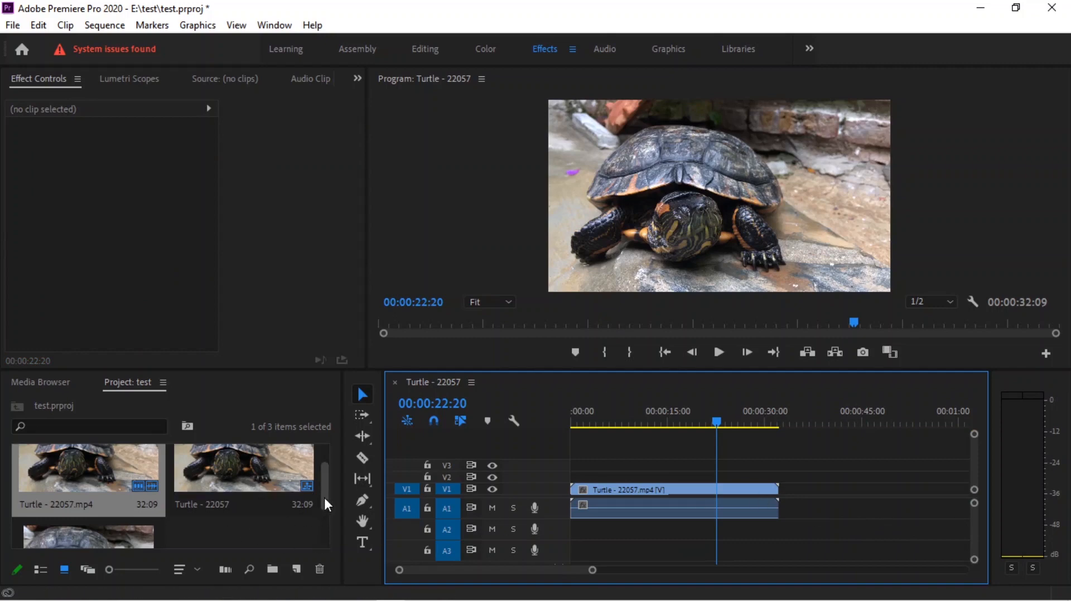
Step: Trim the end of the turtle clip on V1 to a duration of 00:00:27:17, and extend it back to its full length
drag(324, 498, 320, 466)
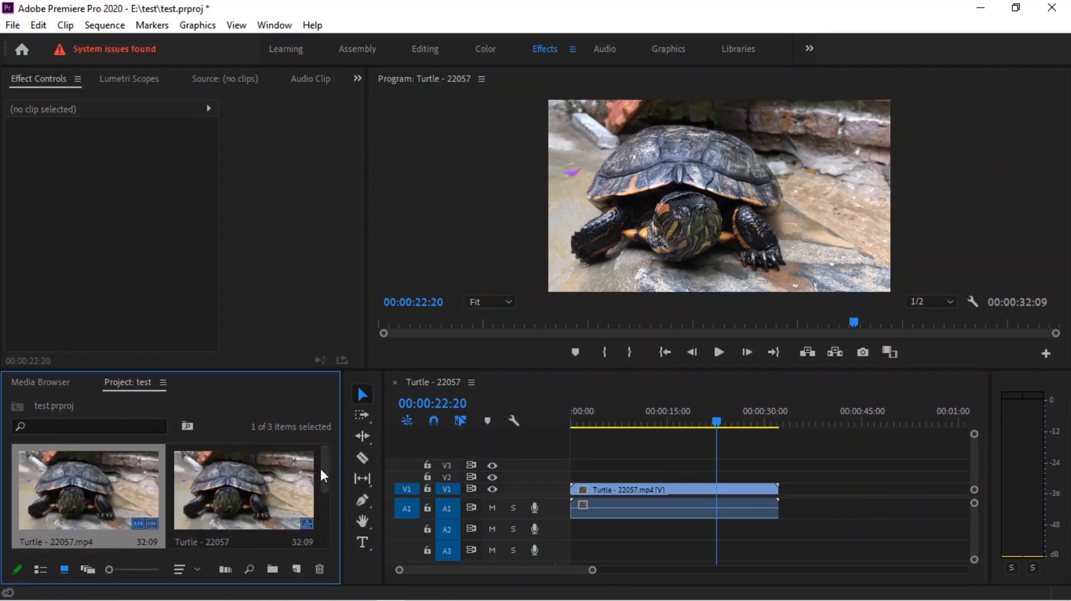
right_click(109, 511)
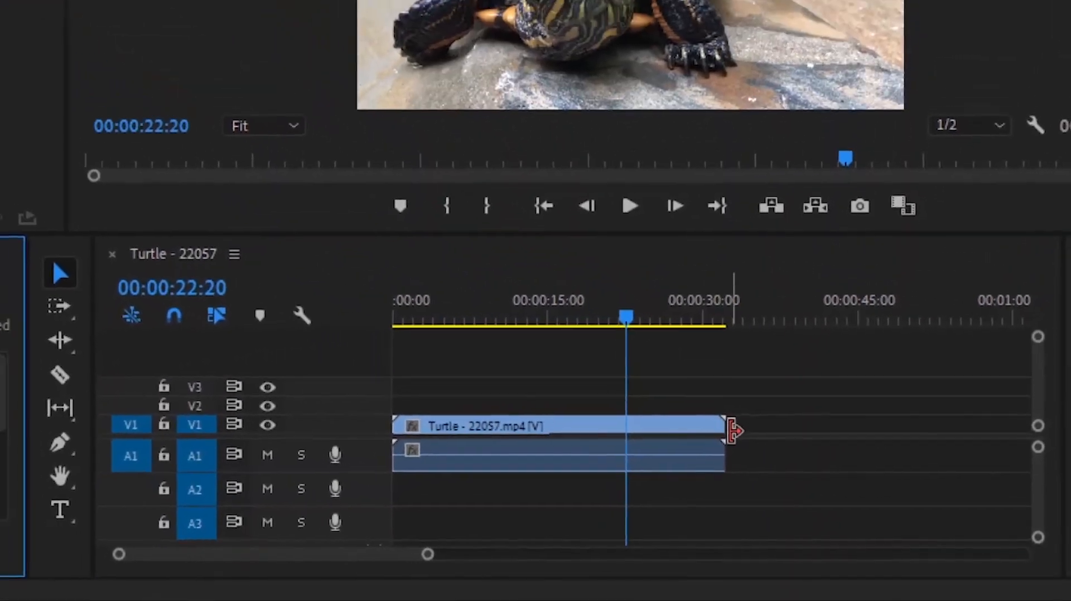
drag(731, 427, 696, 426)
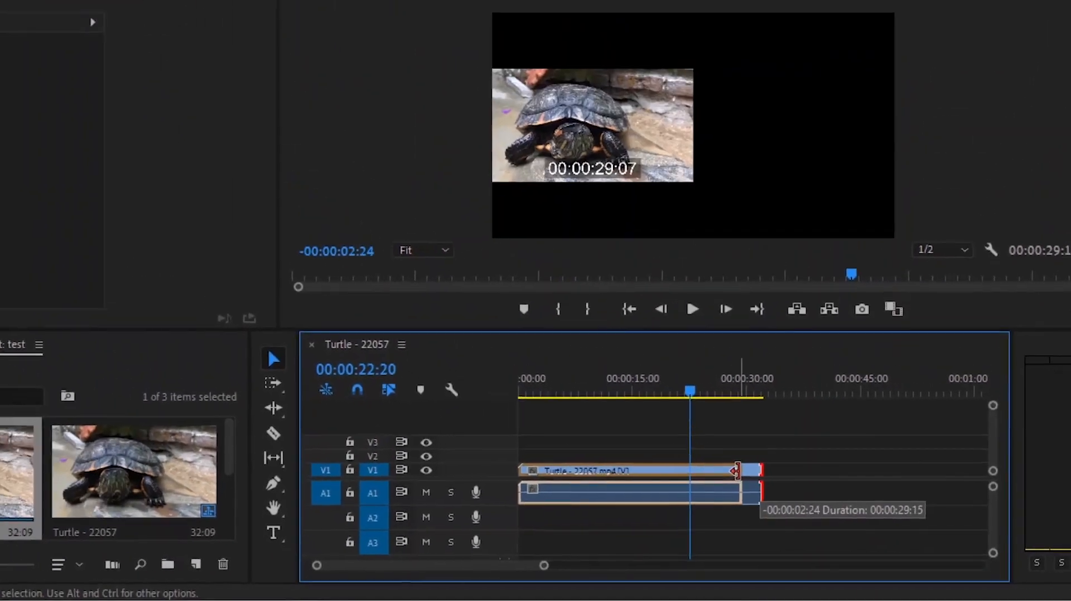
drag(736, 471, 723, 471)
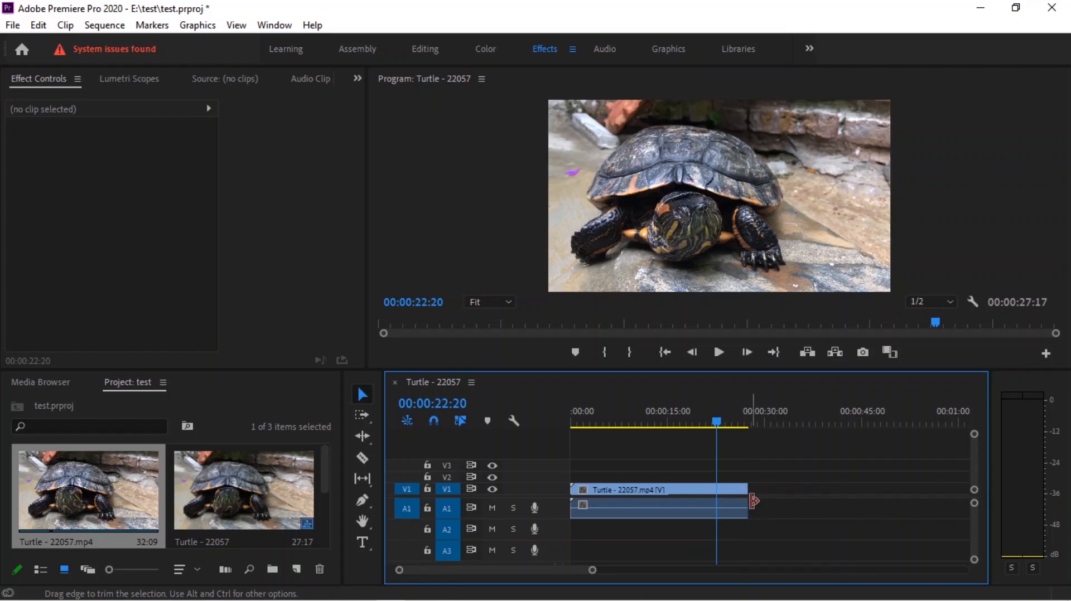
drag(745, 503, 853, 510)
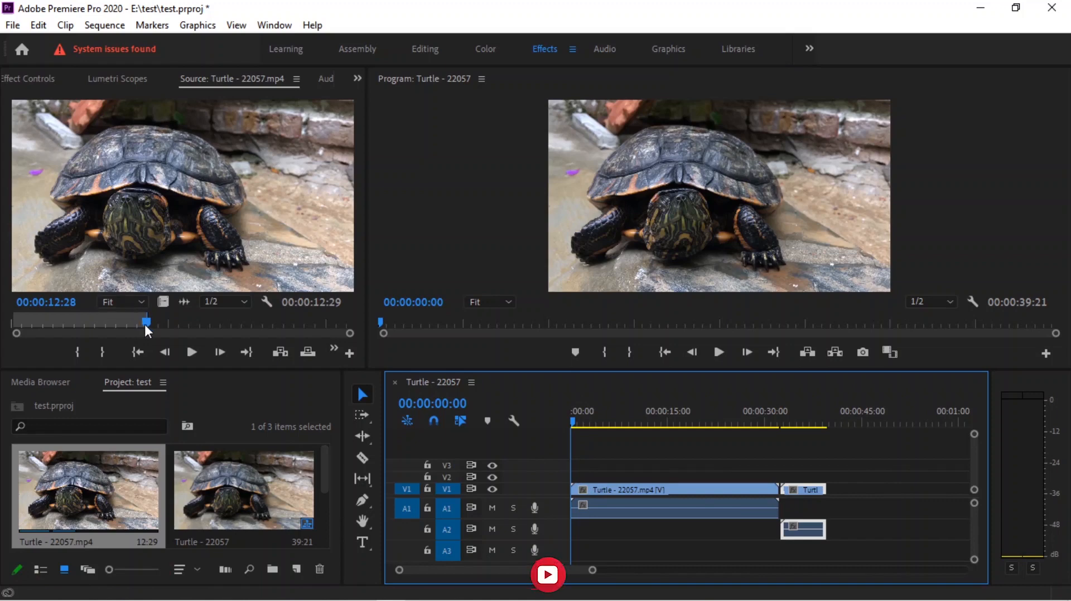
Step: Set the source clip's In point at 00:00:19:20 and append only its video to the second turtle clip on V1
drag(147, 322, 218, 323)
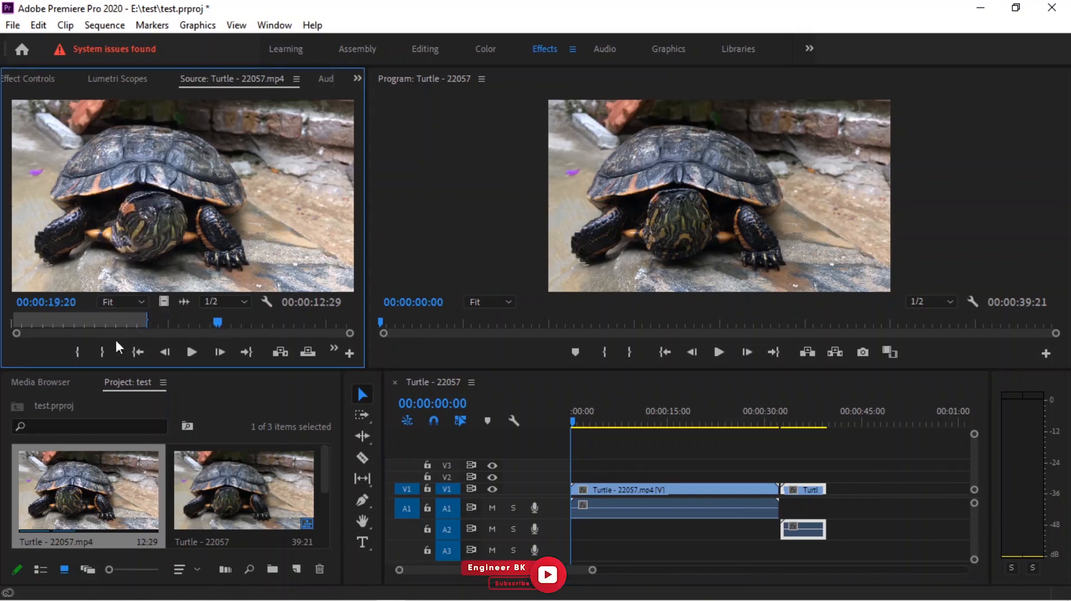
click(78, 350)
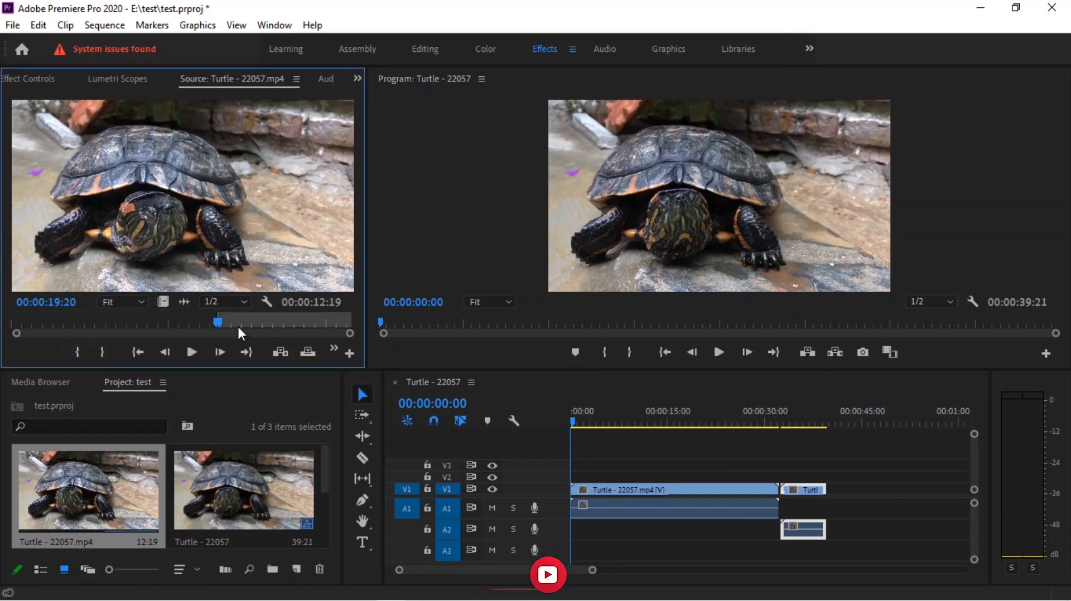
drag(184, 302, 824, 498)
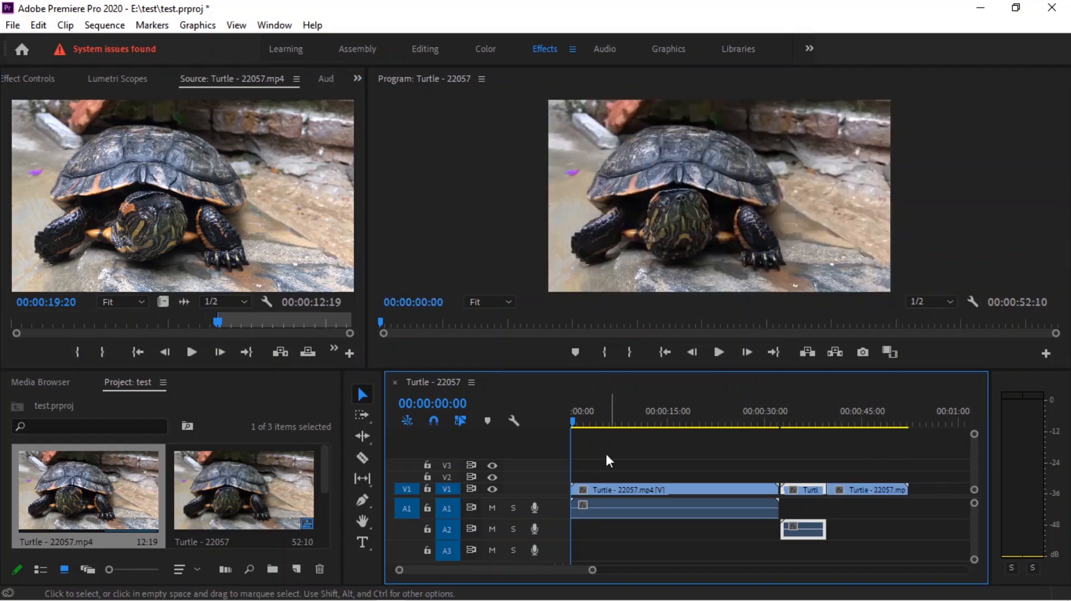
Step: Nest the second and third turtle clips, including their A2 audio, into a sequence named test
drag(874, 494, 877, 499)
drag(778, 446, 830, 504)
click(812, 443)
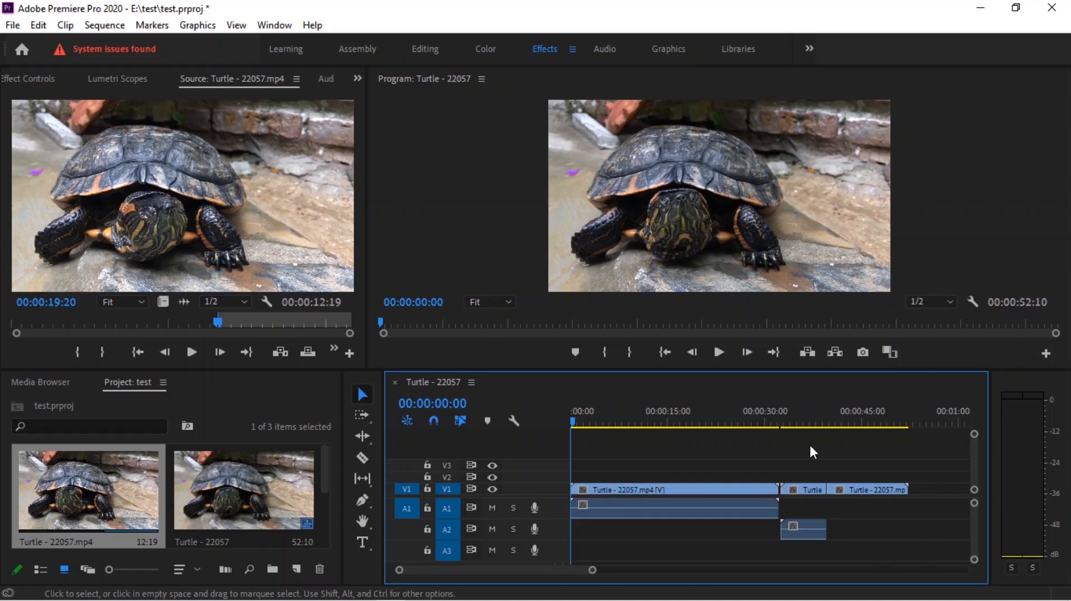
drag(798, 444, 902, 536)
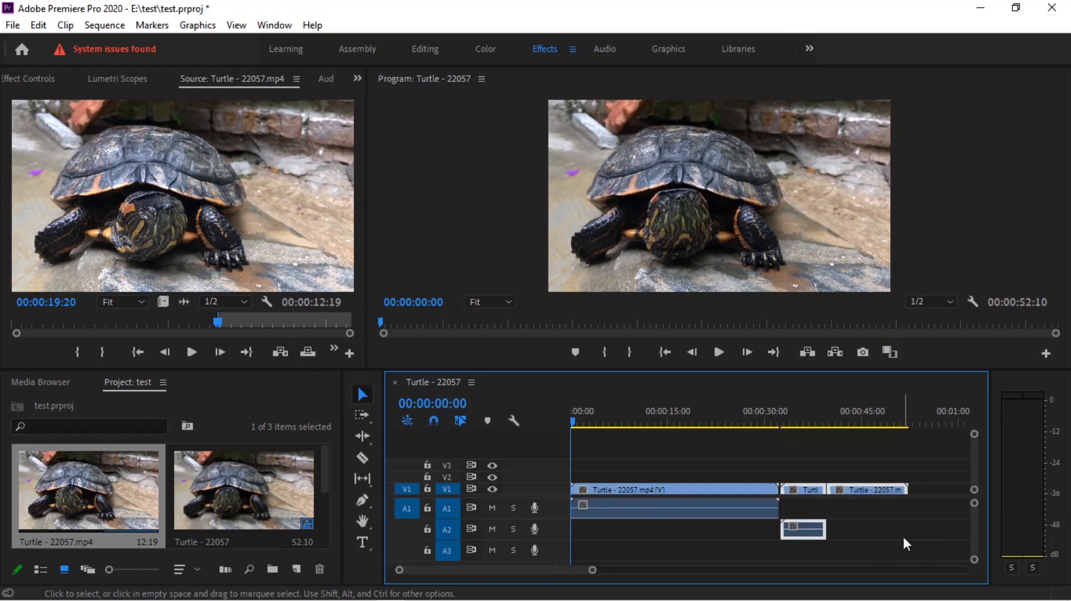
right_click(808, 530)
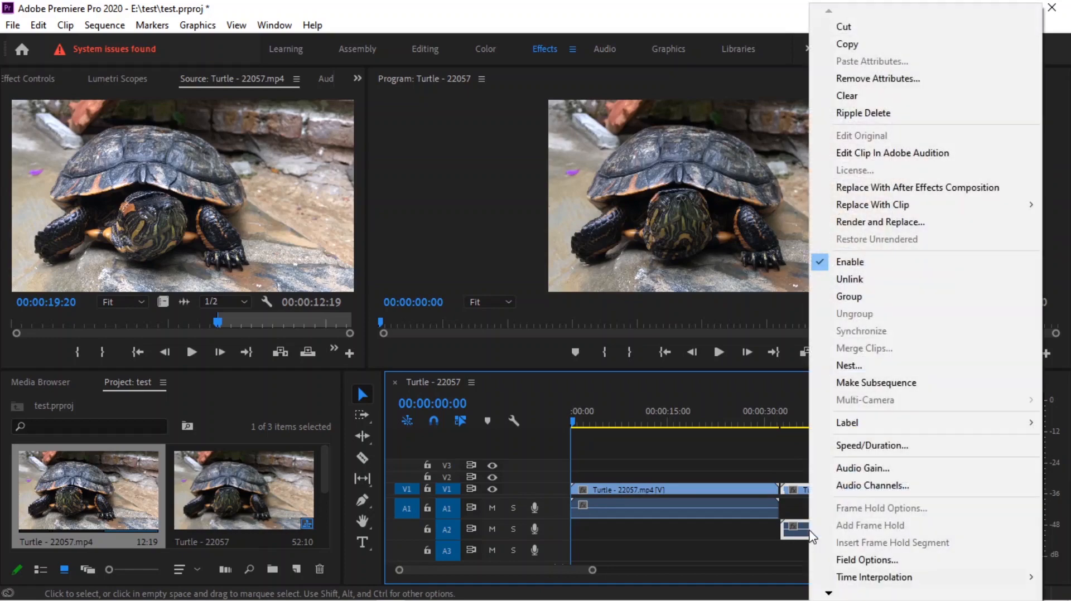
click(845, 365)
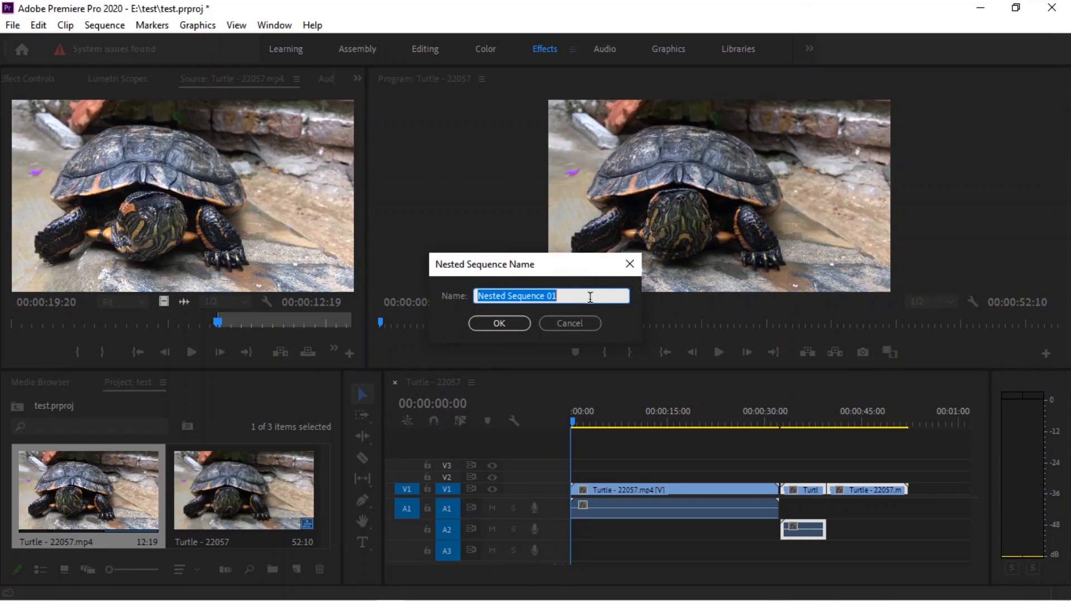
text(test)
key(BackSpace)
key(BackSpace)
key(BackSpace)
text(est)
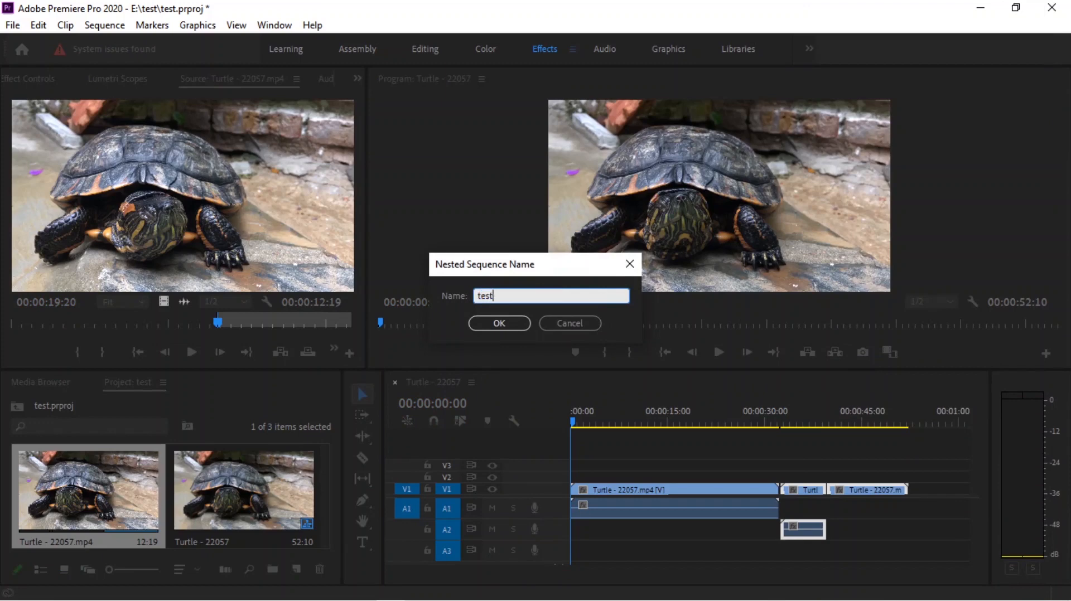
key(Return)
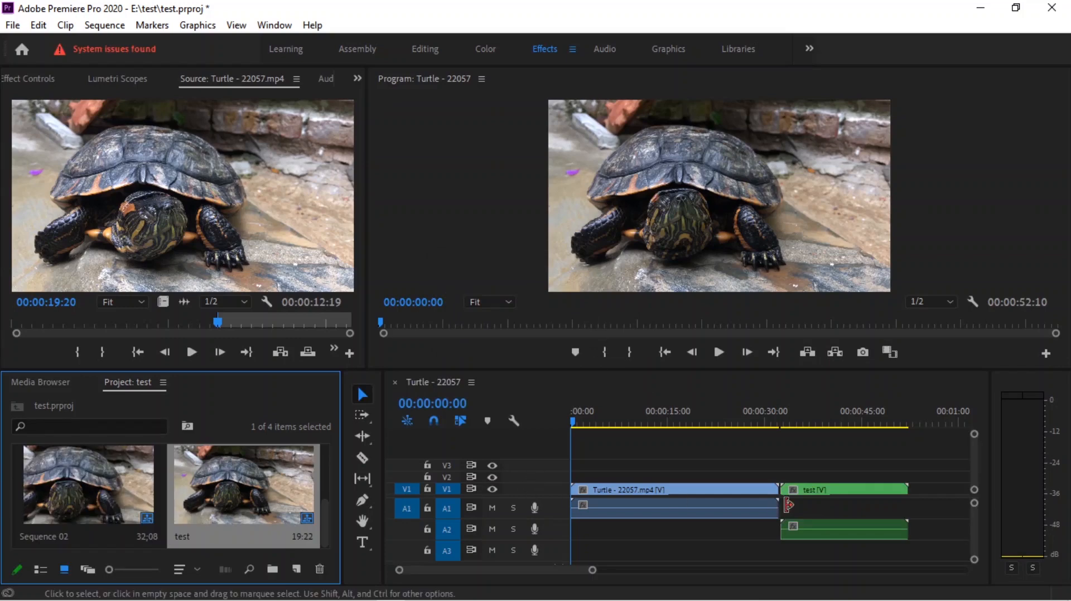
Step: Copy the nested test clip from the timeline into the project bin and show the new item there
click(838, 526)
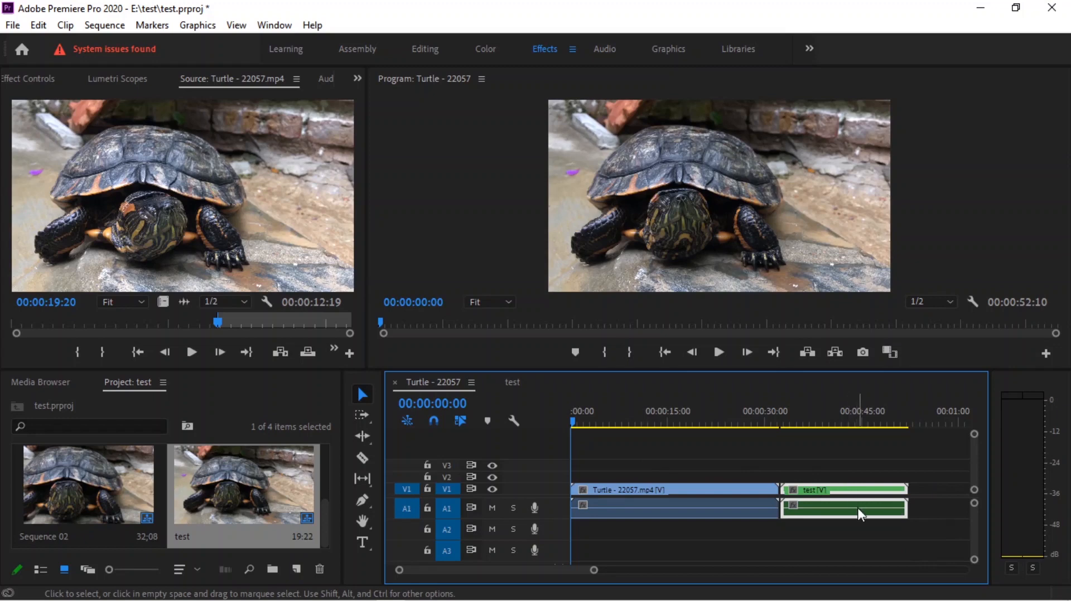
drag(857, 507, 193, 546)
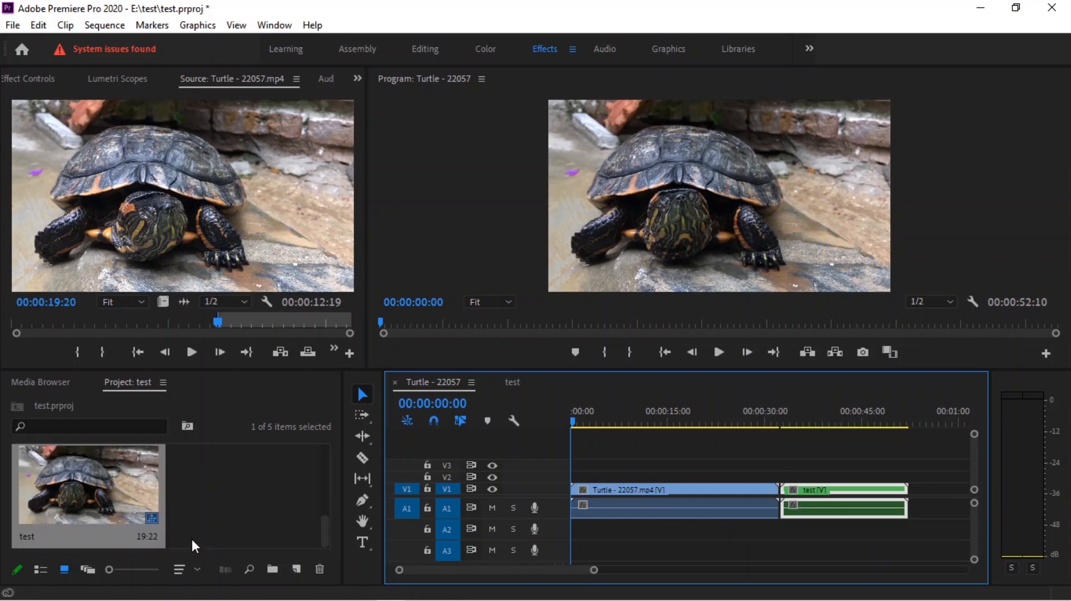
drag(323, 526, 319, 544)
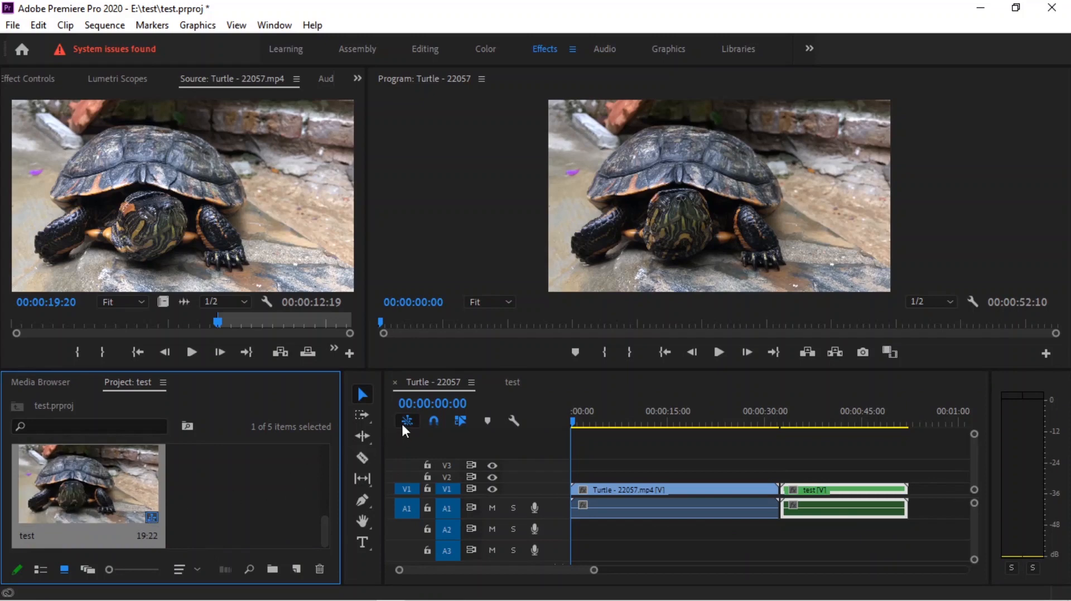
Step: Delete the nested test clip from the timeline and insert the test item from the bin as a nest after the first clip
click(824, 511)
key(Delete)
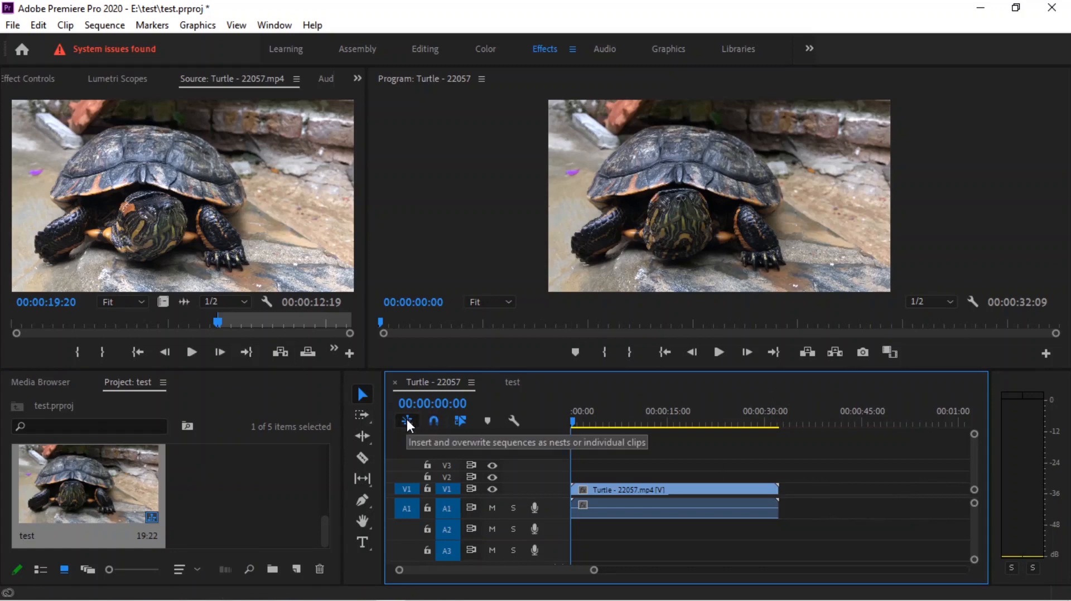
drag(73, 488, 783, 489)
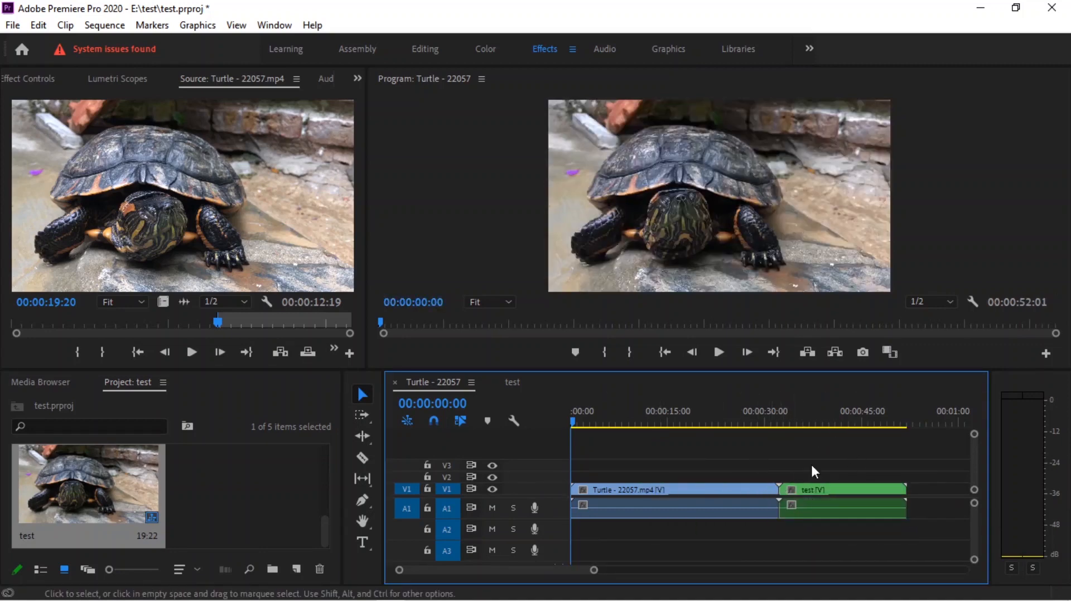
Step: Replace the nested test clip with individual clips by turning off insertion as nests and adding the test item after the first clip
click(845, 501)
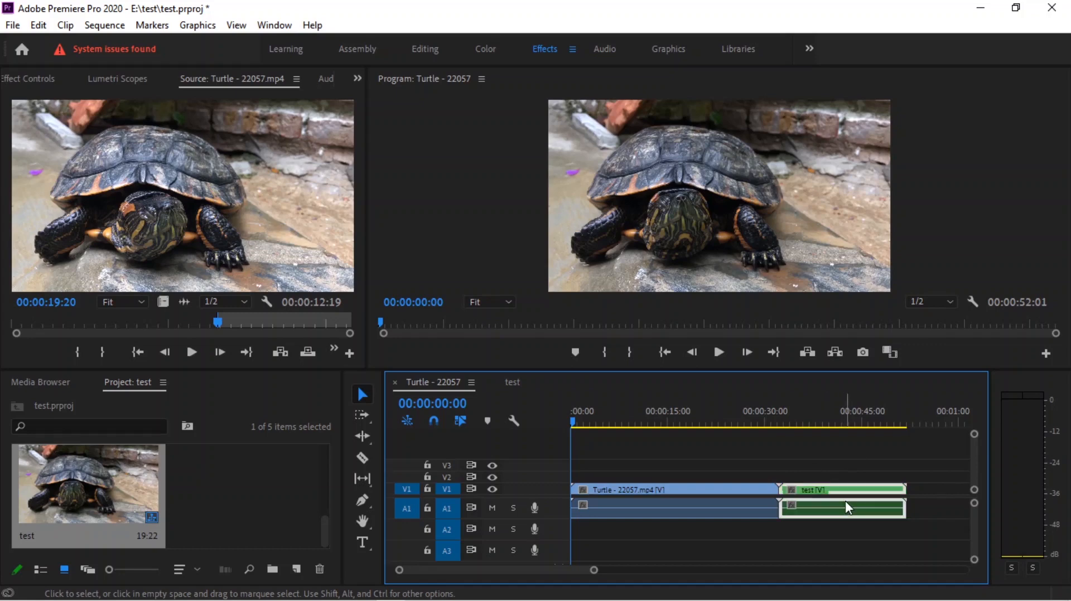
key(Delete)
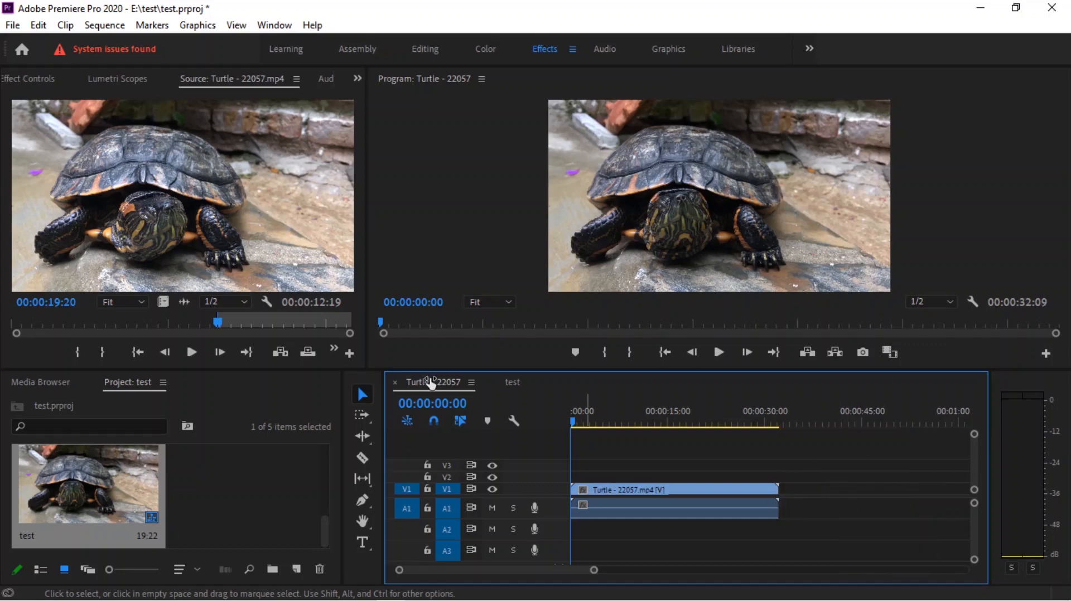
click(408, 422)
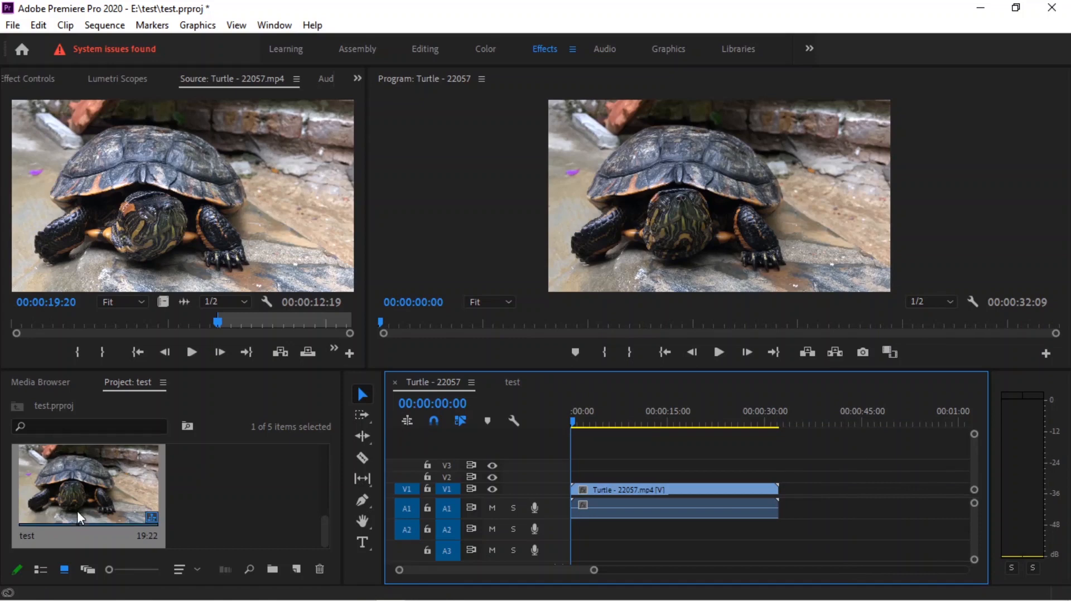
drag(73, 503, 854, 487)
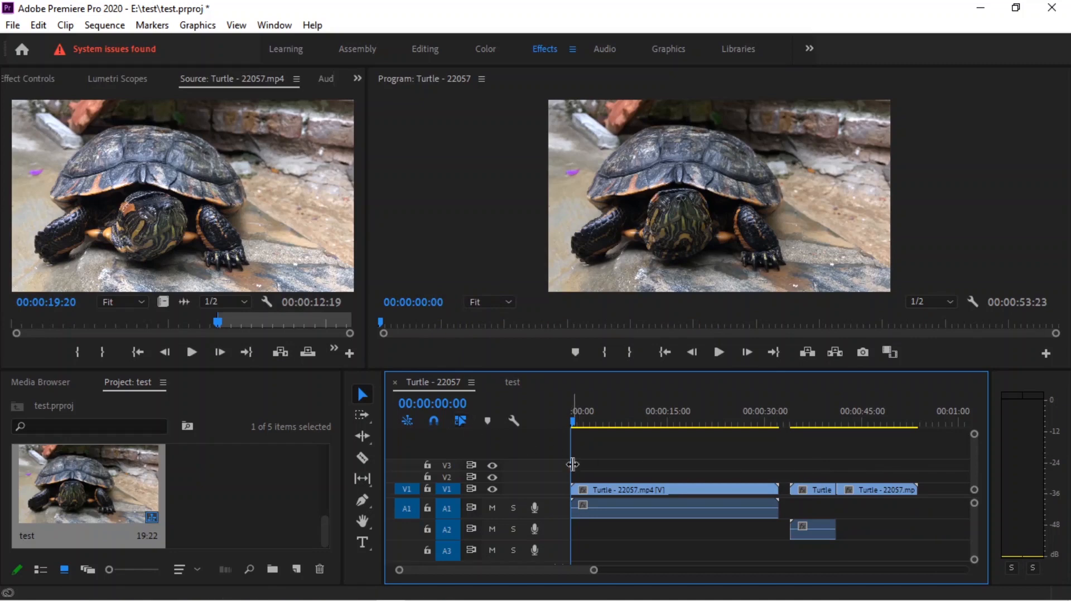
Step: Group the two turtle clips and their A2 audio after the gap, and move the group along the timeline
drag(809, 462, 928, 539)
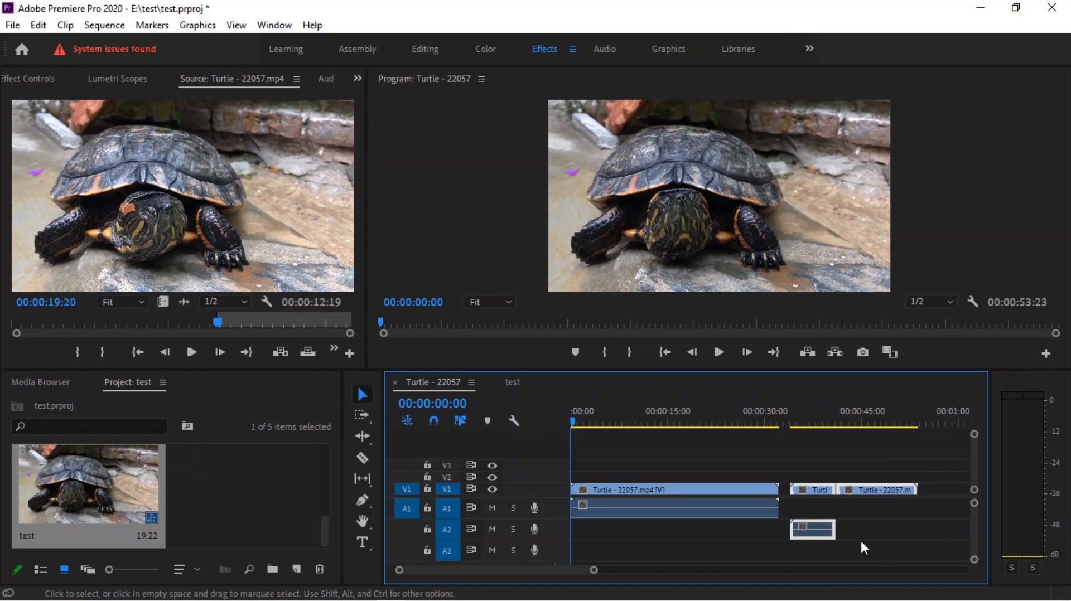
right_click(827, 530)
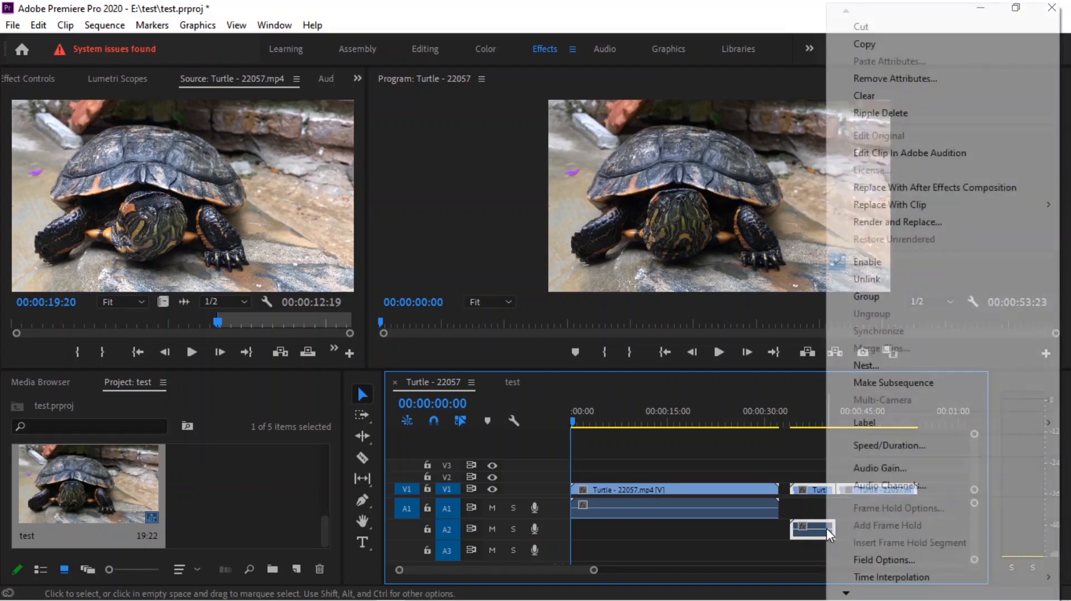
click(866, 296)
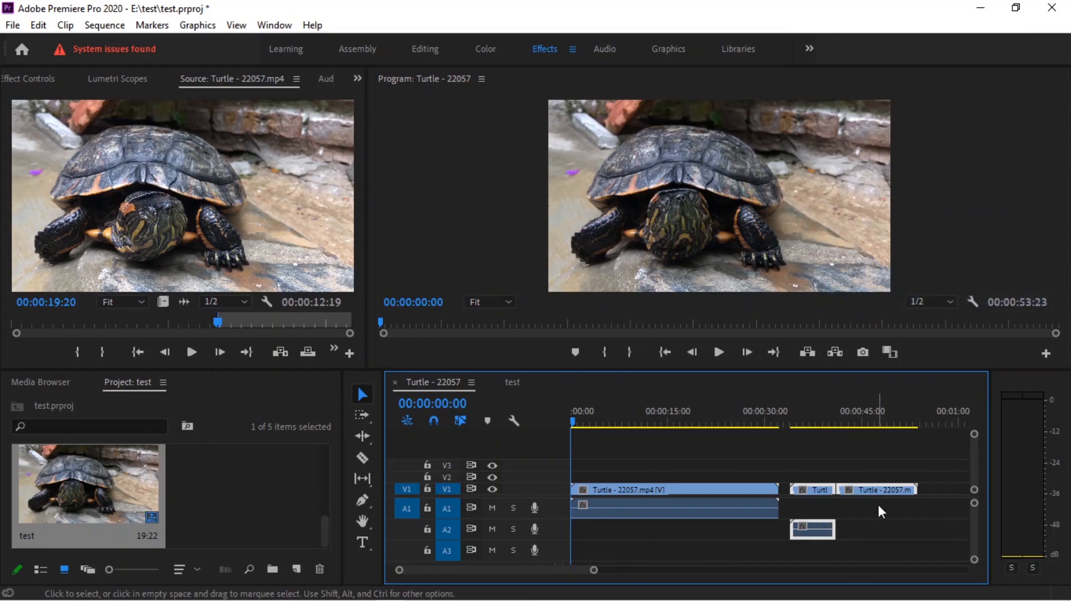
click(916, 512)
mouse_move(870, 496)
mouse_down()
mouse_move(894, 491)
mouse_move(859, 493)
mouse_up()
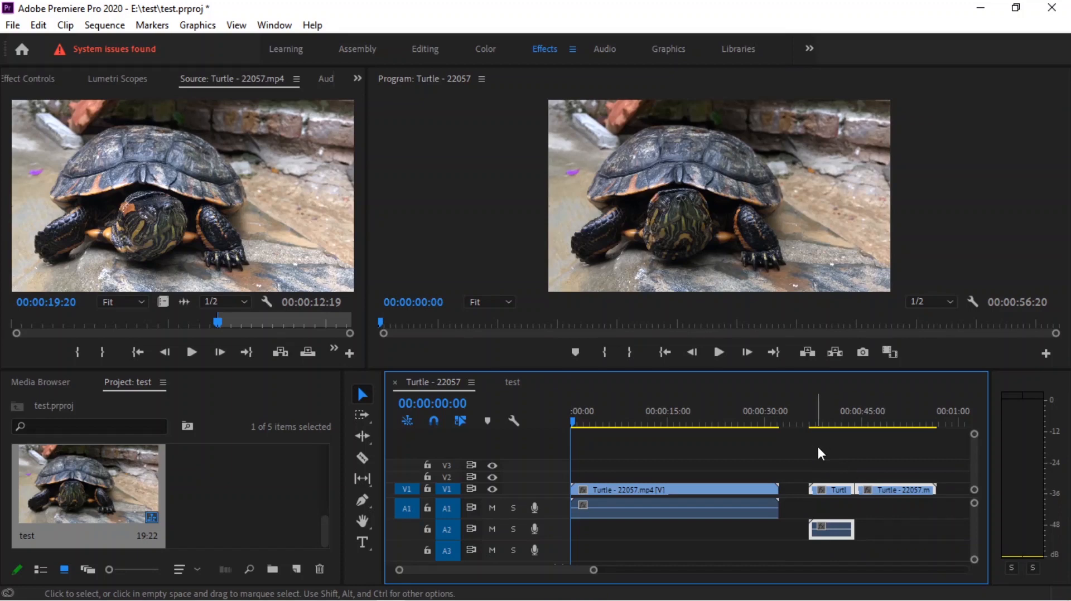
mouse_move(833, 490)
mouse_down()
mouse_move(817, 492)
mouse_move(851, 495)
mouse_move(824, 488)
mouse_up()
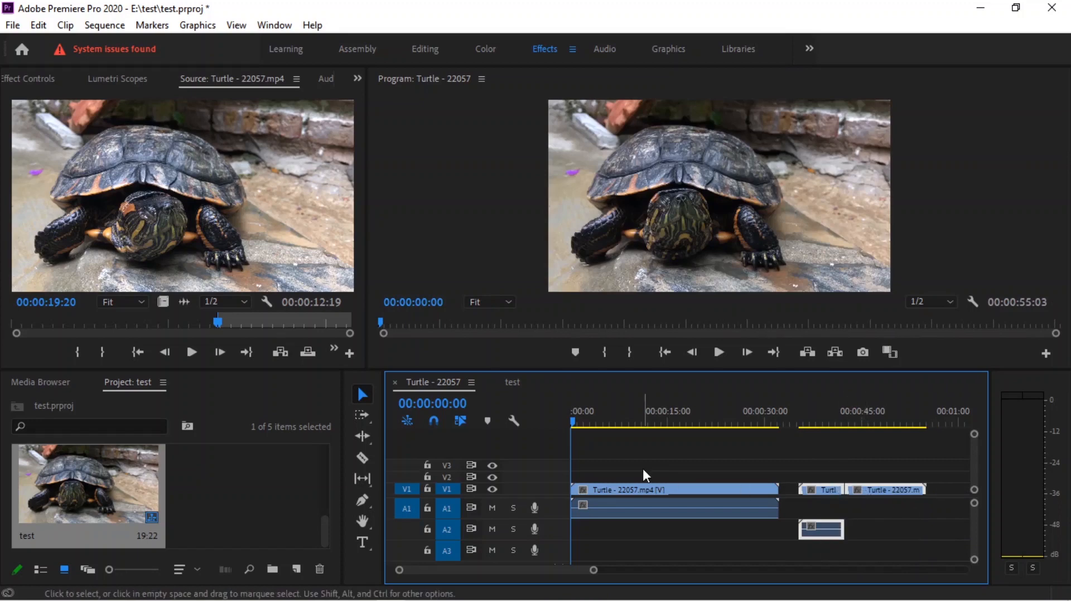
Step: Turn off linked selection to select the later clips' video and audio parts separately, and delete all clips after the first turtle clip
click(462, 422)
click(866, 467)
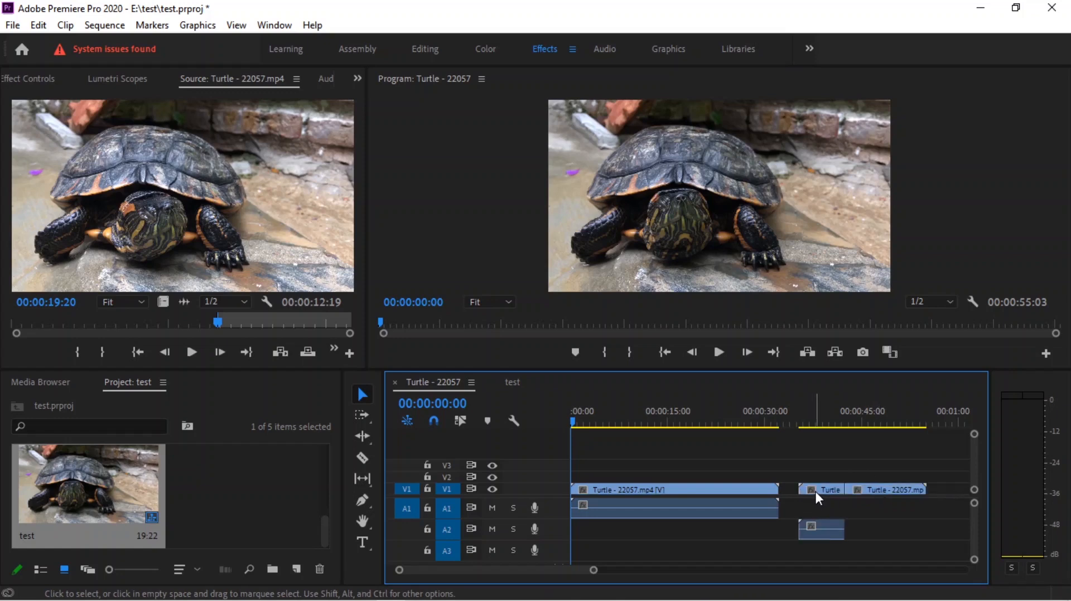
click(819, 491)
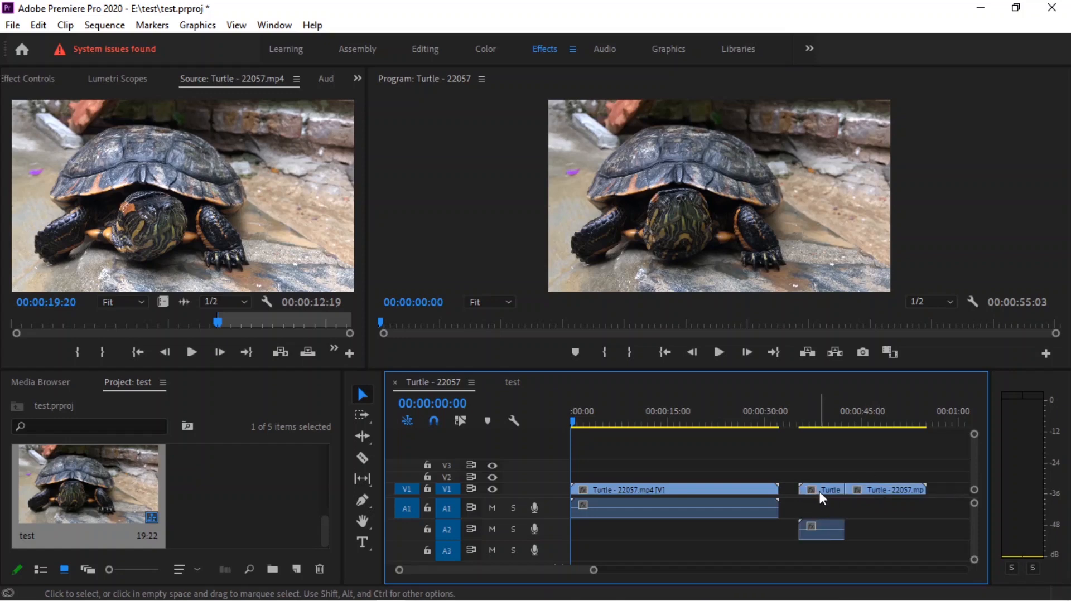
click(868, 490)
click(834, 529)
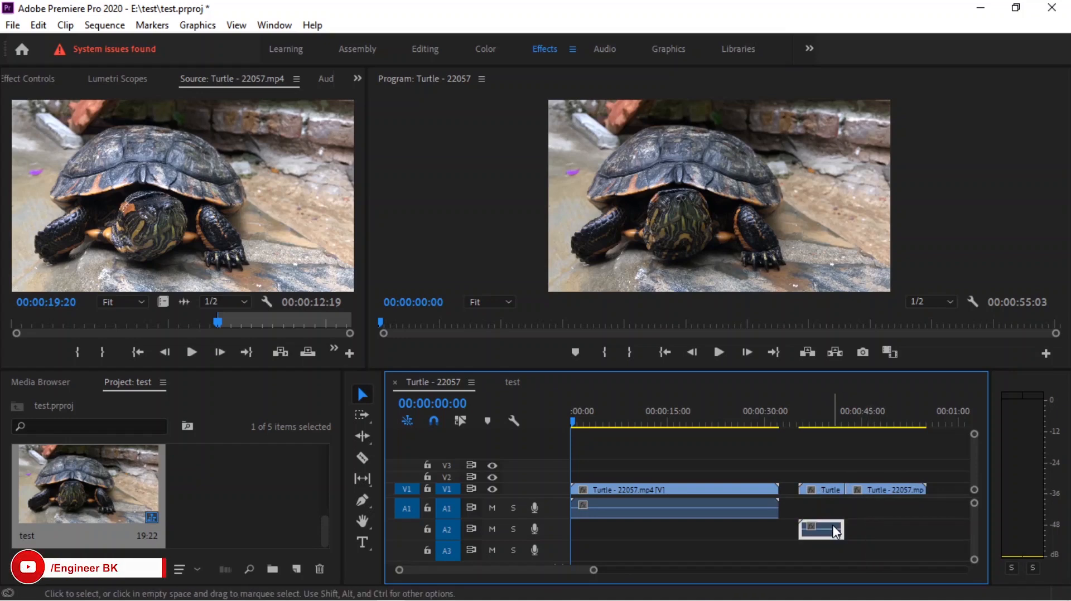
key(Delete)
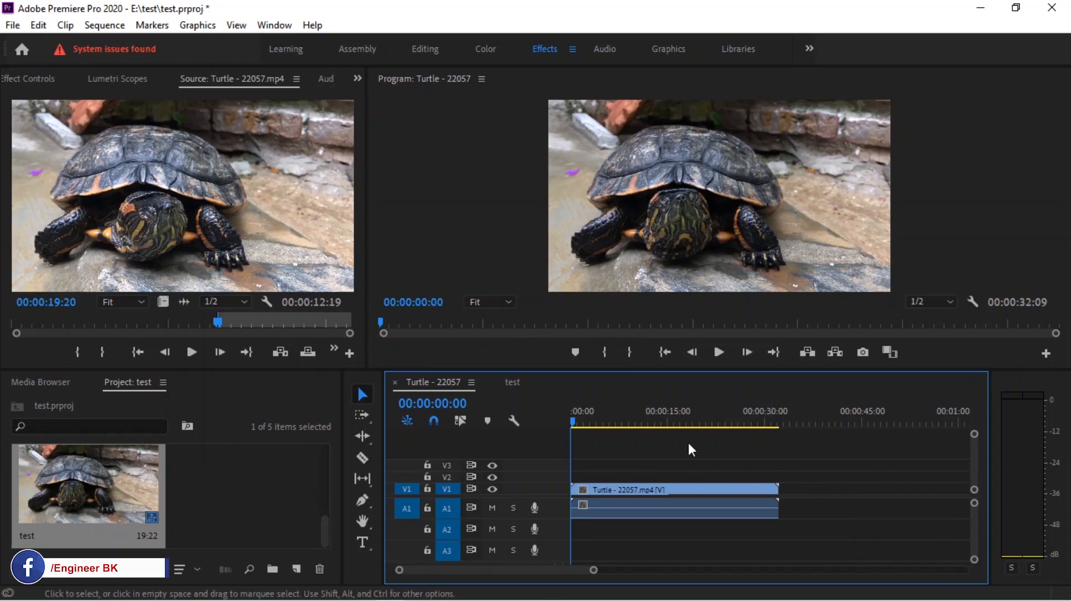
Step: Play the remaining turtle clip and move the playhead to 00:00:22:24
click(574, 323)
key(space)
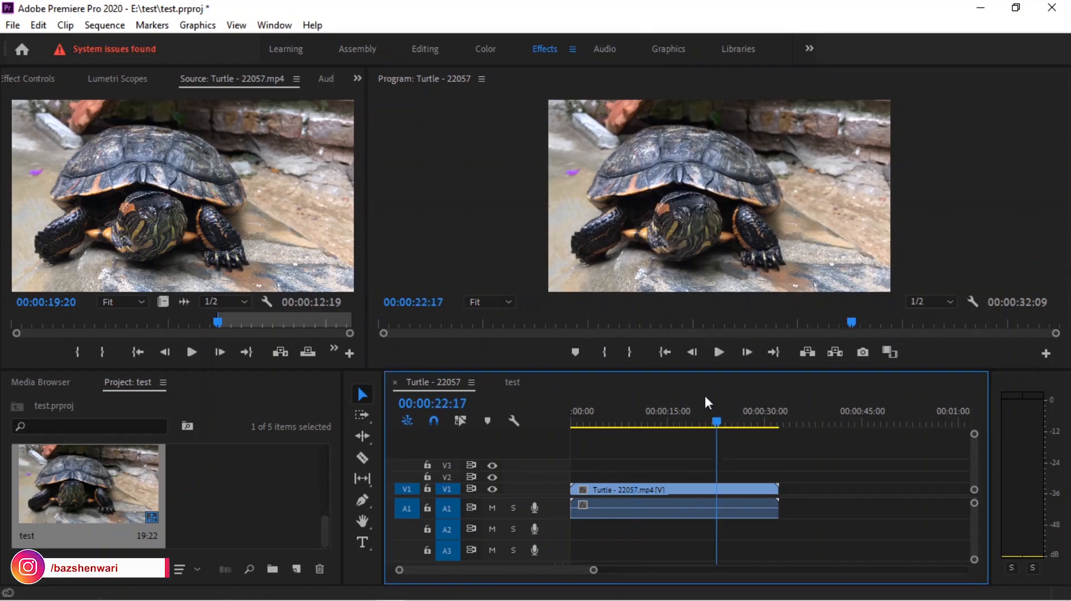
mouse_move(718, 422)
mouse_down()
mouse_move(677, 419)
mouse_move(748, 420)
mouse_move(718, 425)
mouse_up()
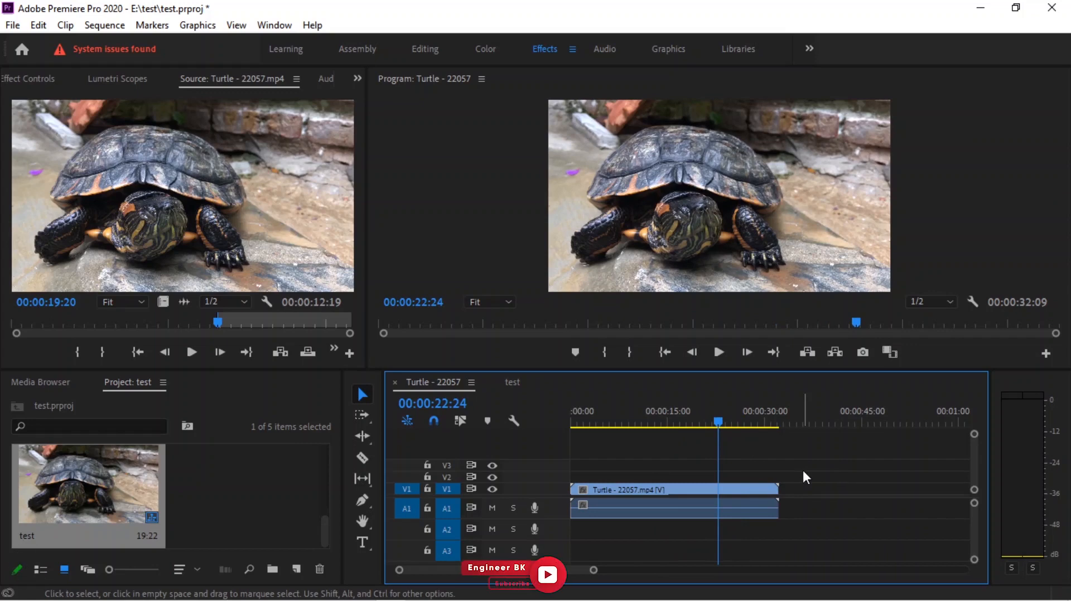
drag(719, 467, 717, 466)
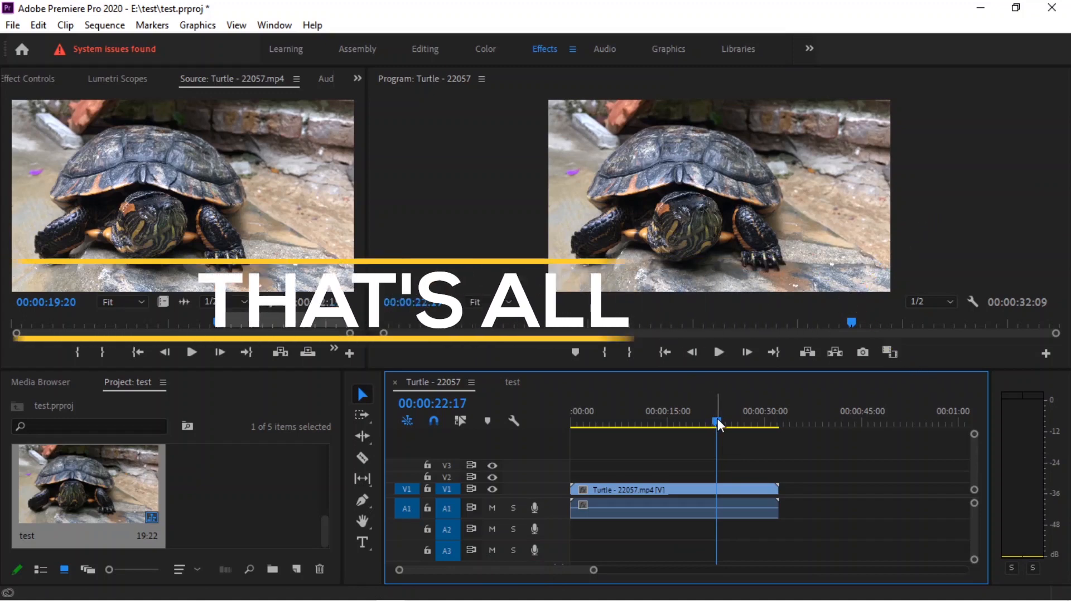
mouse_move(716, 418)
mouse_down()
mouse_move(673, 419)
mouse_move(747, 421)
mouse_move(719, 427)
mouse_up()
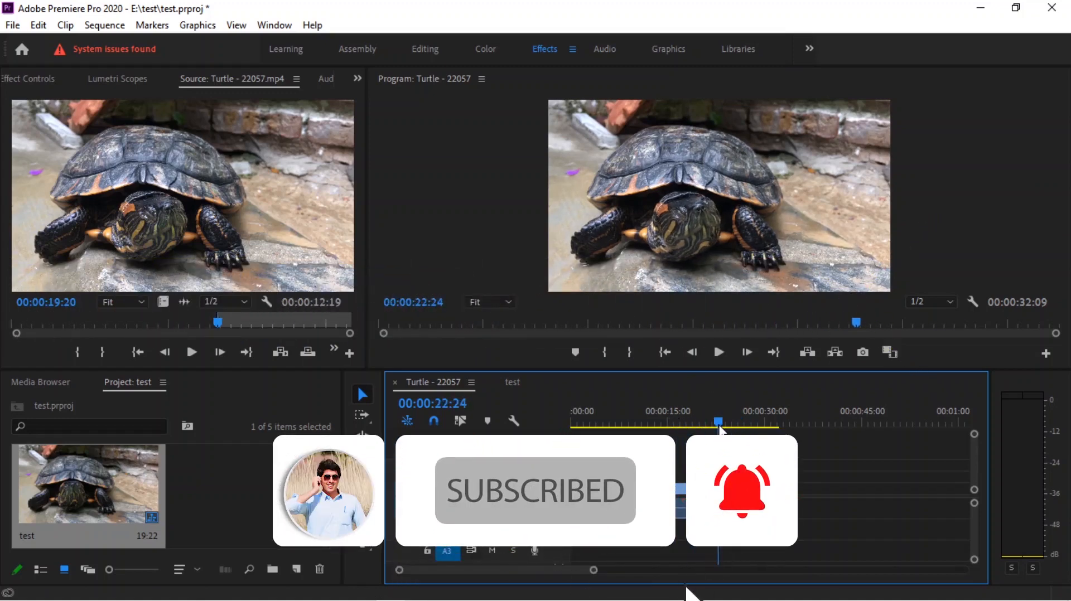